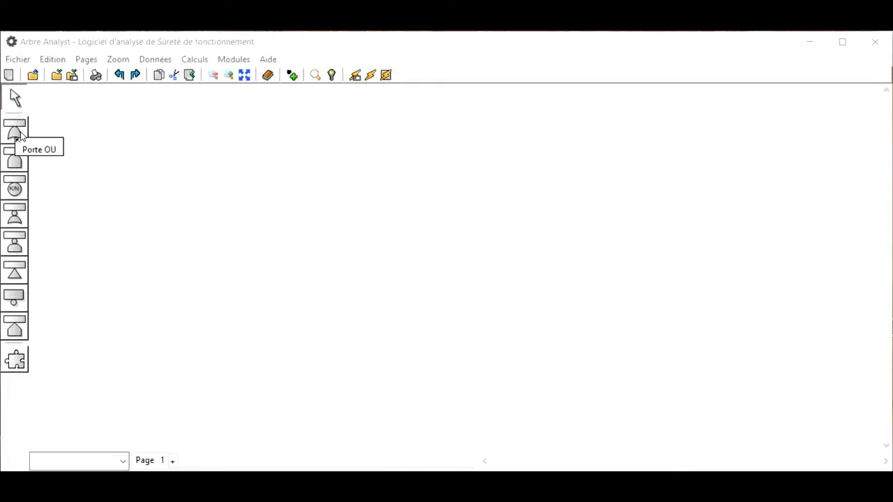
# Place an OR gate near the upper edge of Page 1 as the top gate and set its description to ER
pyautogui.click(14, 135)
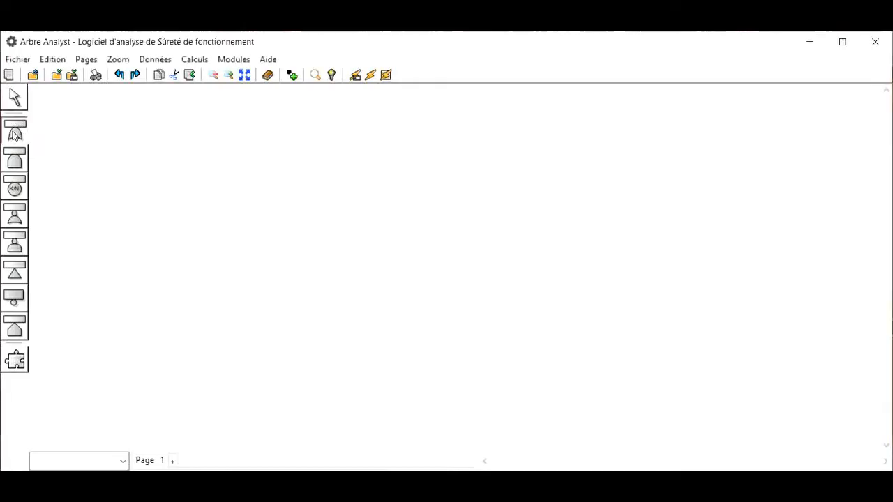
pyautogui.click(236, 123)
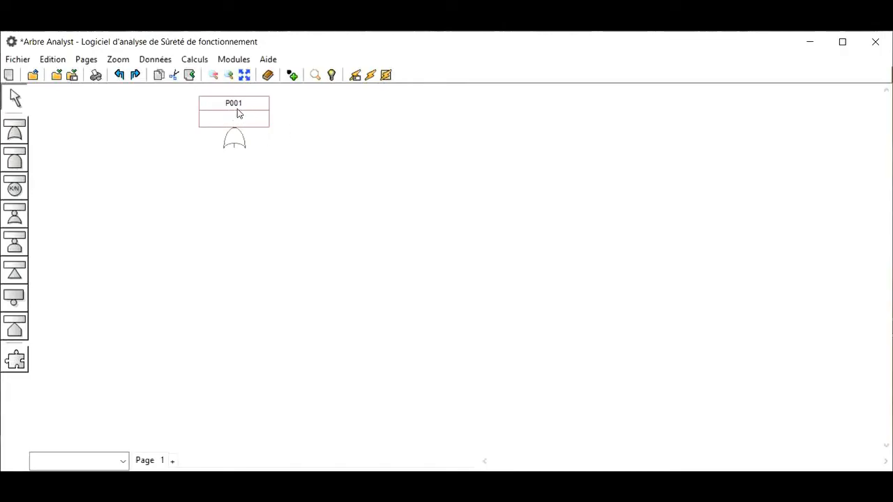
pyautogui.click(243, 121)
pyautogui.doubleClick(243, 122)
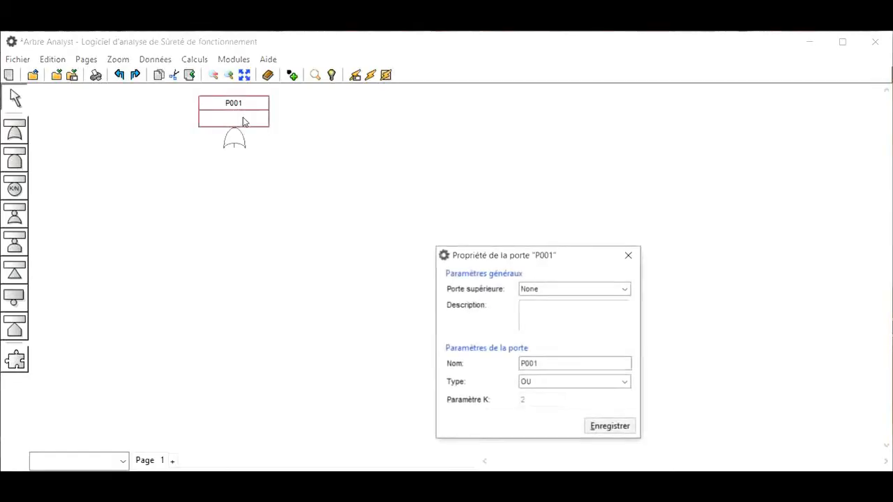
pyautogui.moveTo(556, 254); pyautogui.dragTo(519, 129)
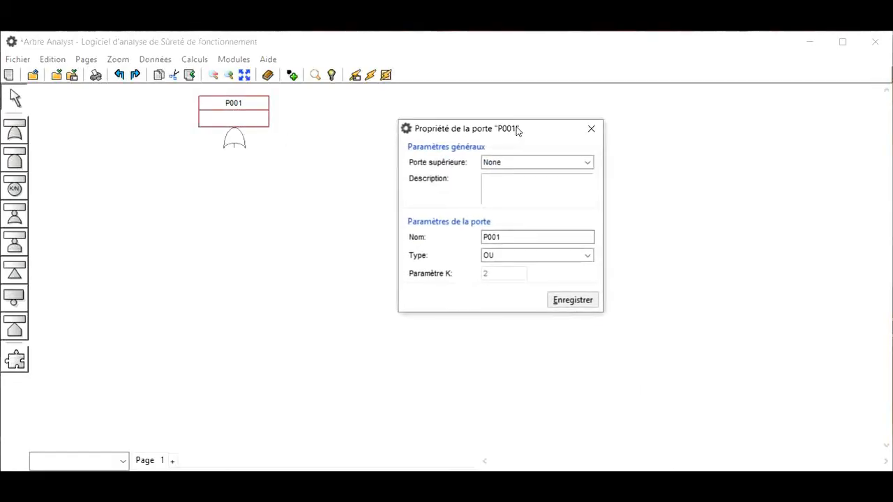
pyautogui.click(498, 237)
pyautogui.click(580, 302)
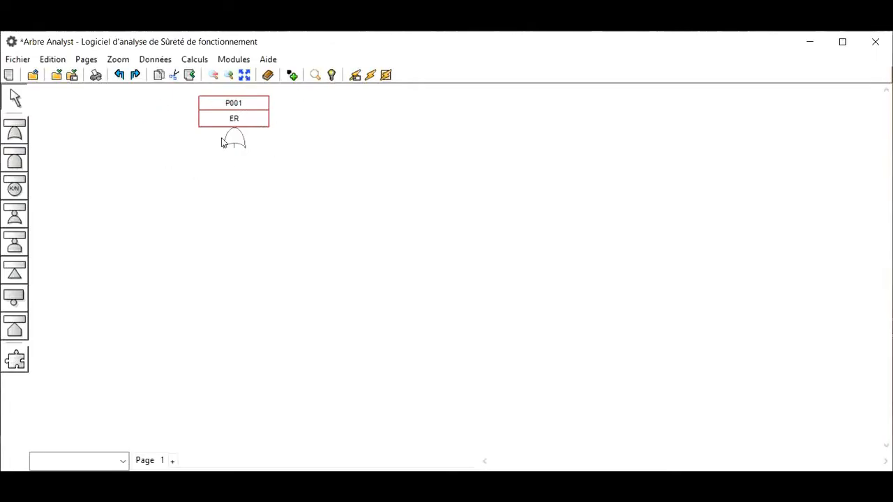
# Add an AND gate and a basic event side by side beneath the ER gate
pyautogui.click(17, 162)
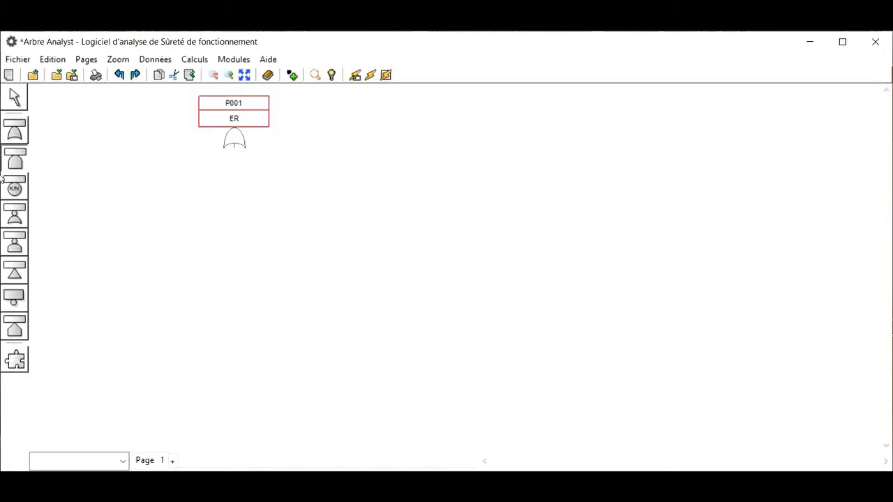
pyautogui.moveTo(203, 175); pyautogui.dragTo(161, 218)
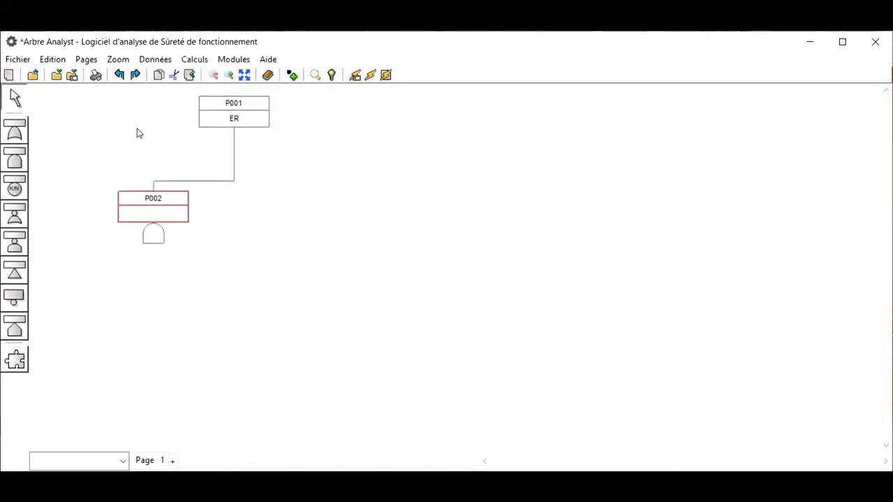
pyautogui.click(252, 115)
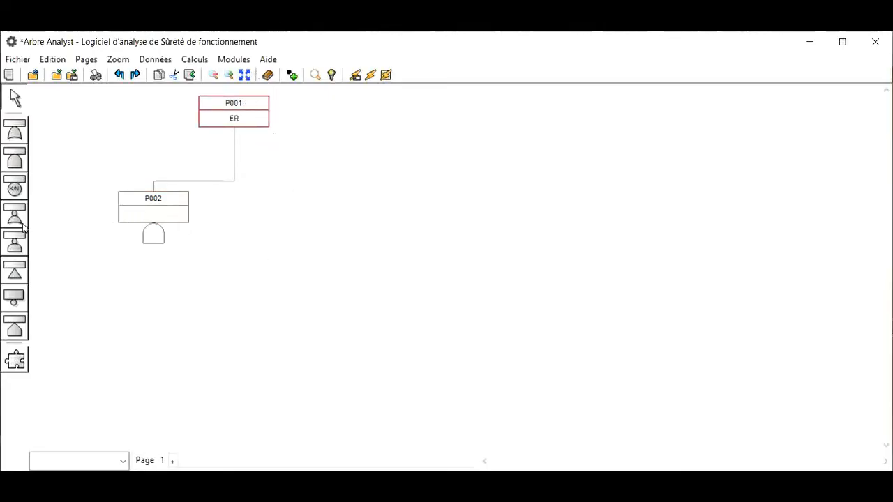
pyautogui.click(15, 298)
pyautogui.click(328, 213)
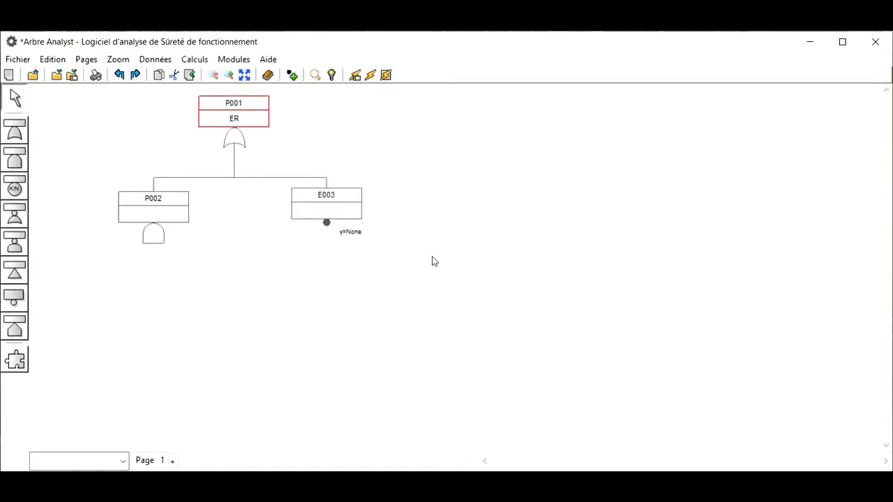
pyautogui.moveTo(348, 213); pyautogui.dragTo(351, 220)
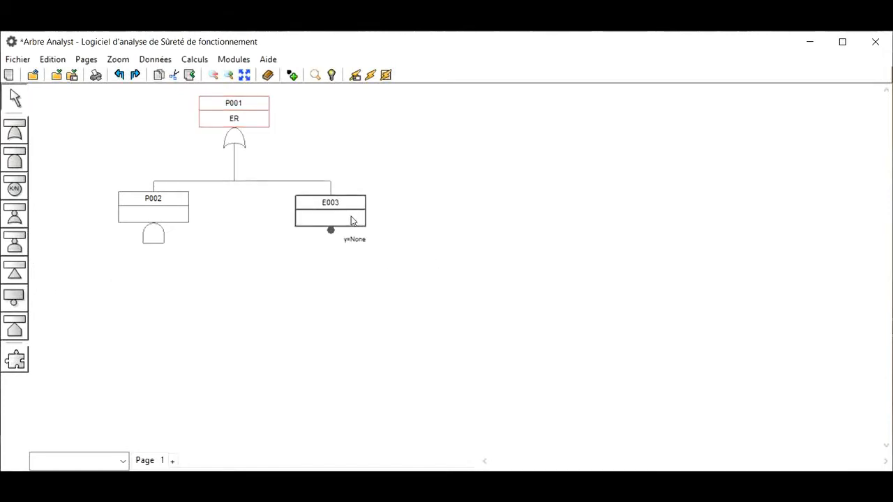
# Set the description of the AND gate to E1 and that of the basic event beside it to D
pyautogui.doubleClick(177, 215)
pyautogui.click(574, 315)
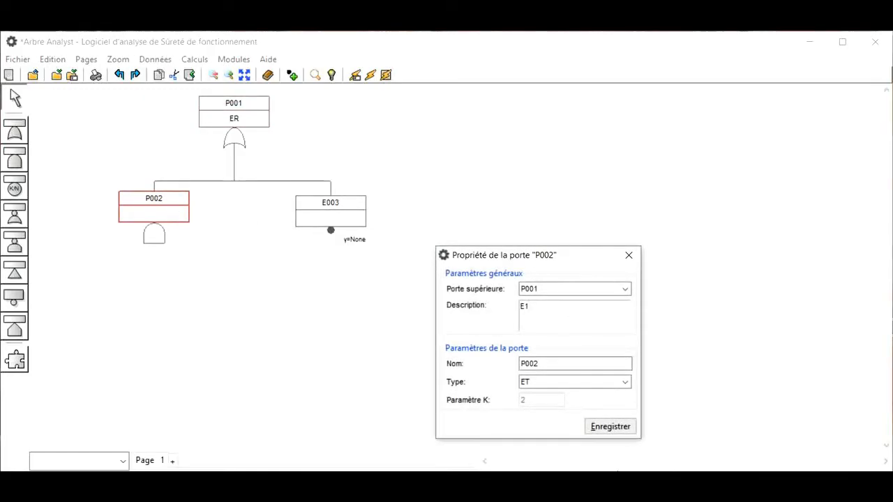
pyautogui.click(600, 427)
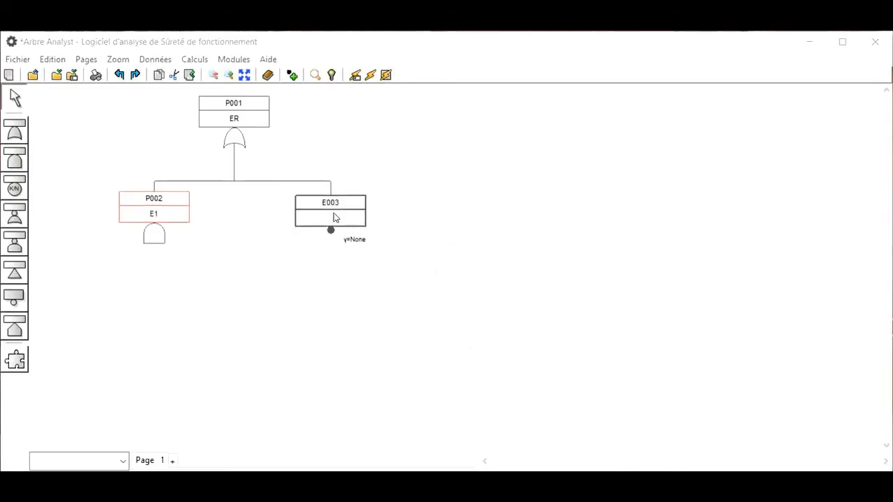
pyautogui.doubleClick(335, 218)
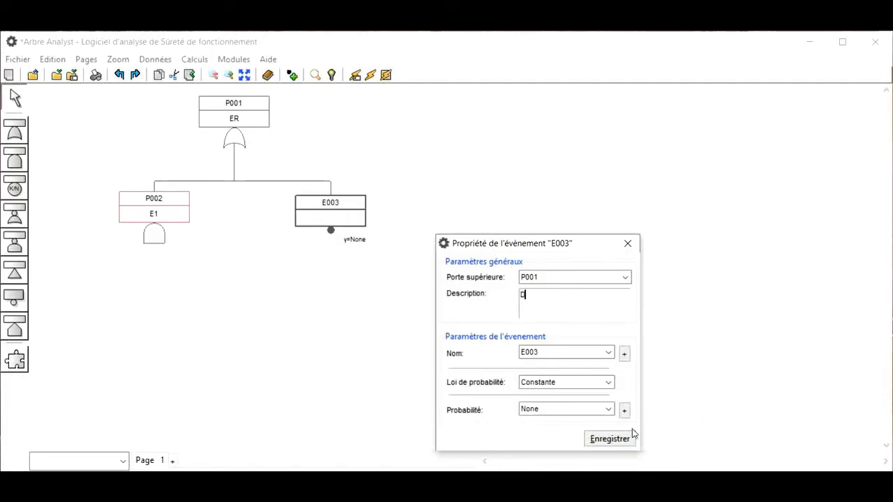
pyautogui.click(607, 441)
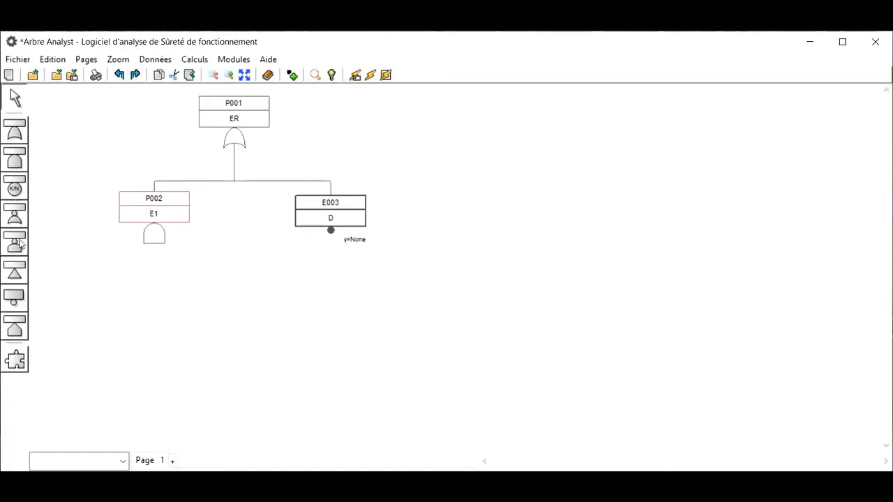
# Add two basic events and one transfer gate in a row beneath the E1 gate
pyautogui.click(16, 300)
pyautogui.click(110, 289)
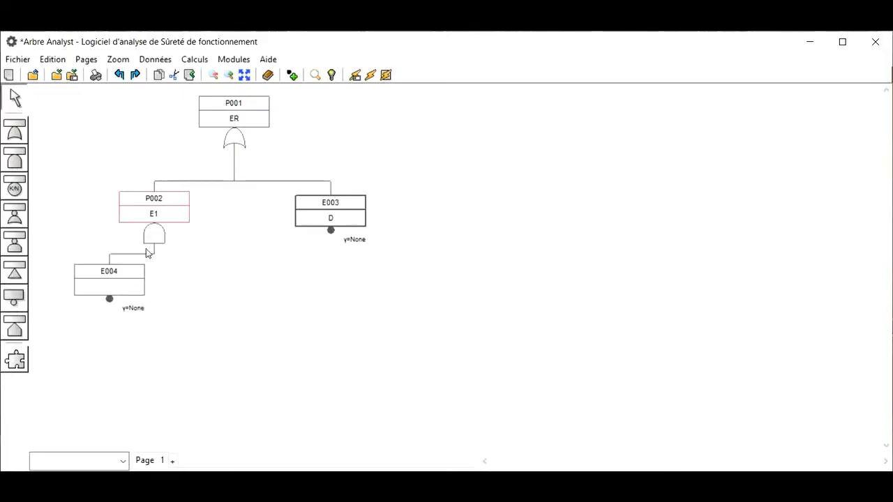
pyautogui.click(17, 302)
pyautogui.click(189, 282)
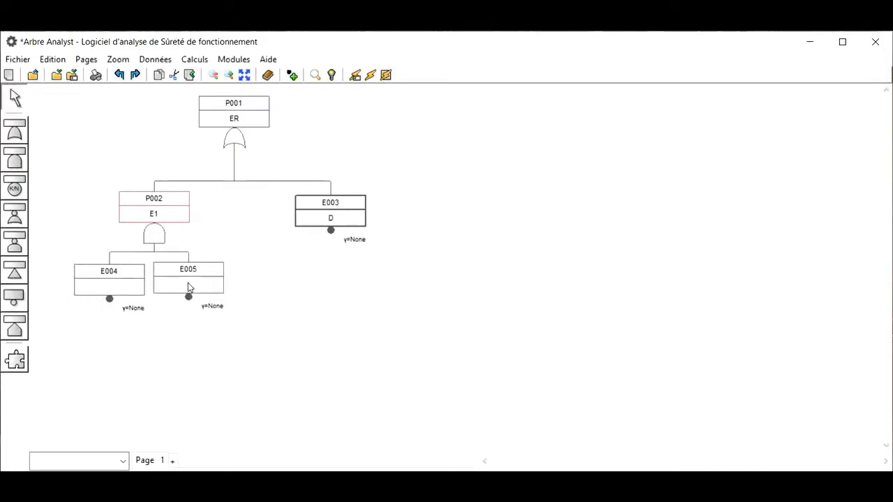
pyautogui.click(16, 272)
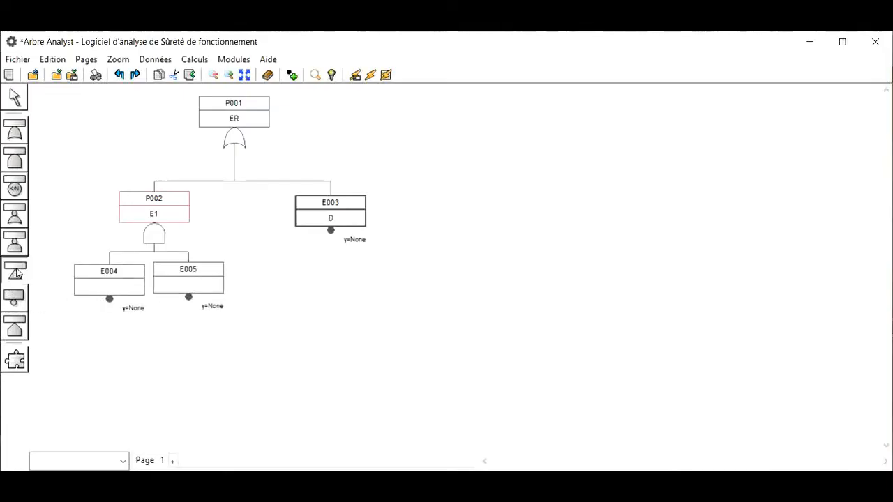
pyautogui.click(286, 283)
# Set the descriptions of the two basic events under E1 to A and B
pyautogui.doubleClick(111, 272)
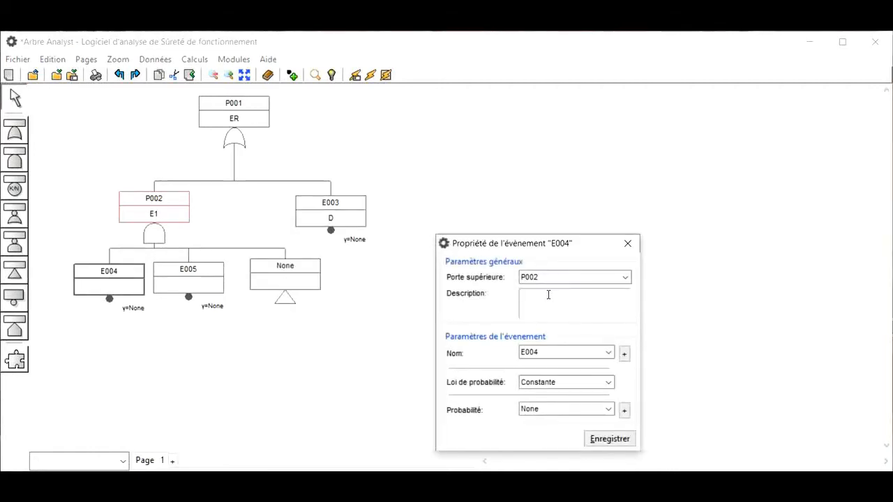
pyautogui.write('A')
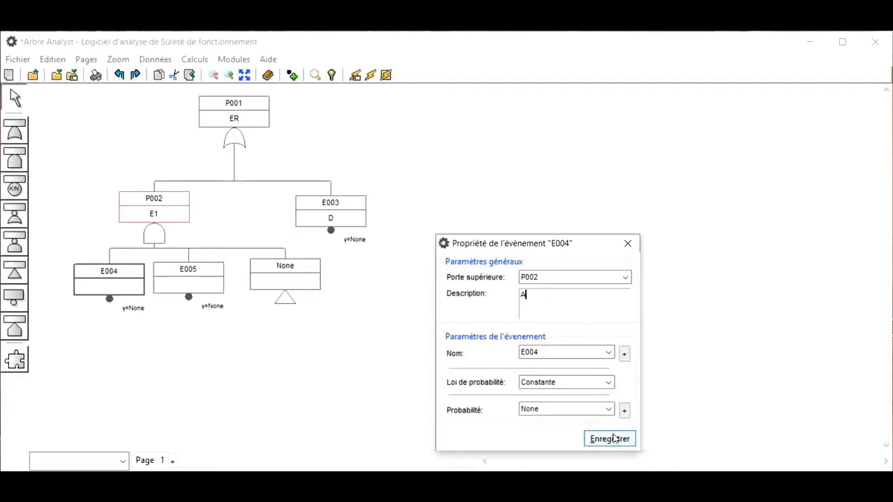
pyautogui.click(610, 439)
pyautogui.doubleClick(201, 296)
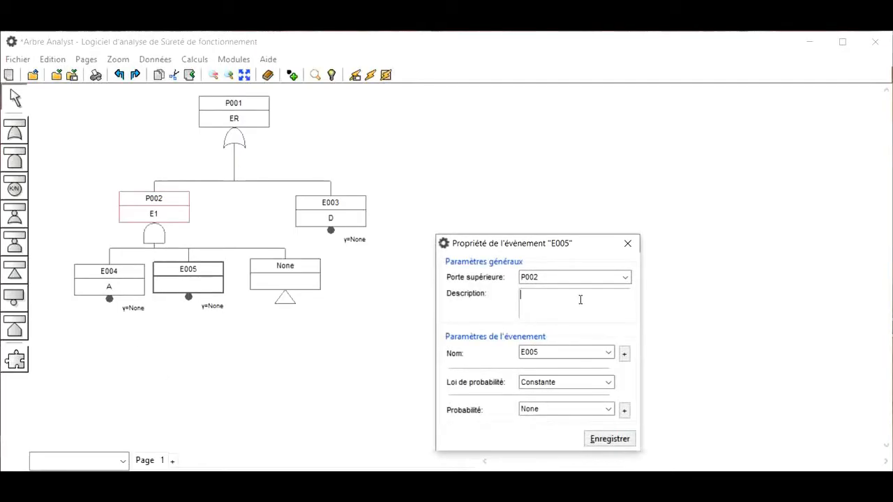
pyautogui.click(611, 441)
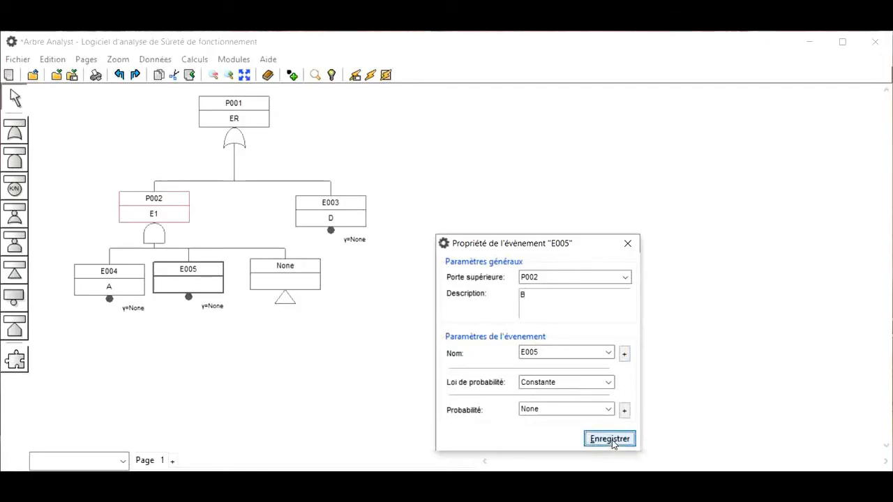
# Create a second page titled Page 2 and place an OR gate on it with the description Evtransfert
pyautogui.click(173, 464)
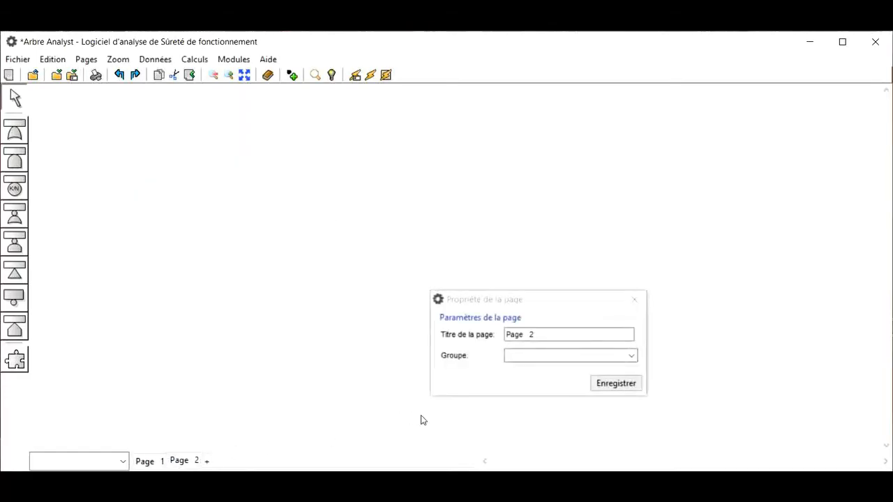
pyautogui.click(608, 385)
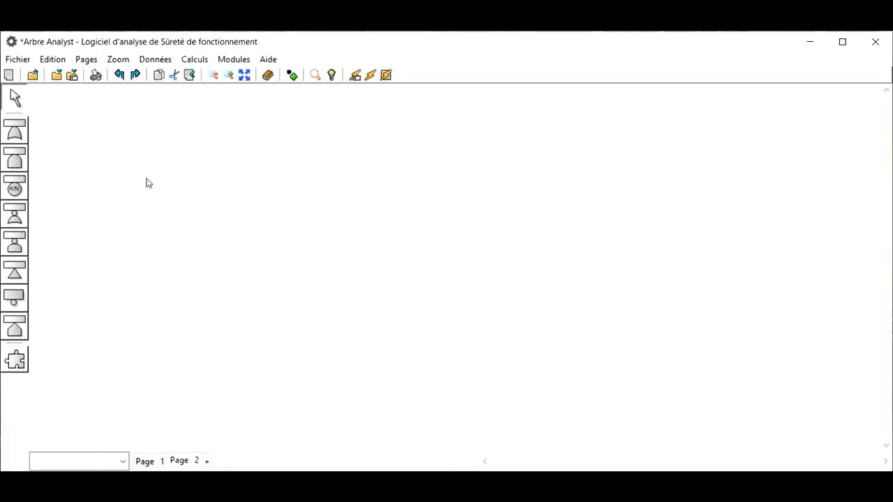
pyautogui.click(12, 133)
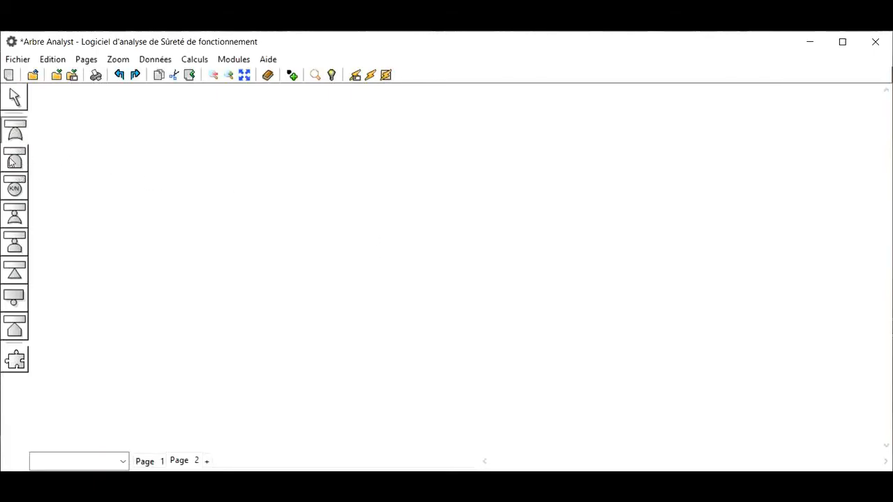
pyautogui.click(203, 129)
pyautogui.doubleClick(200, 132)
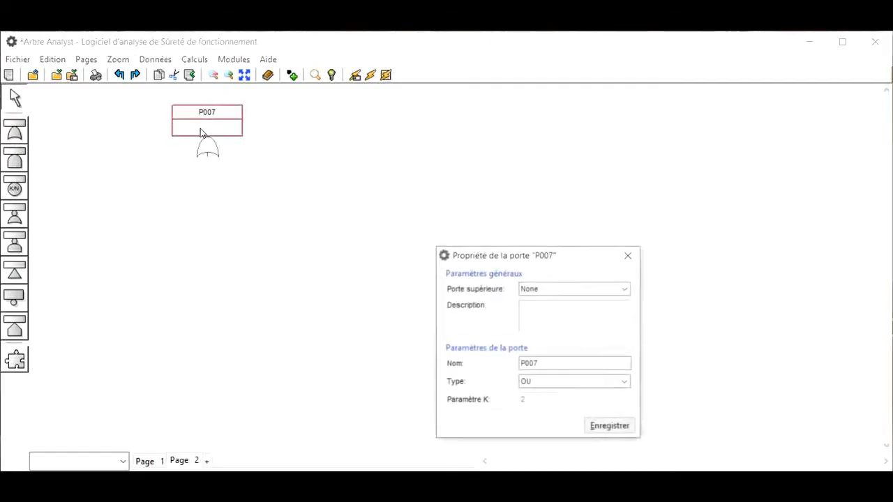
pyautogui.click(553, 314)
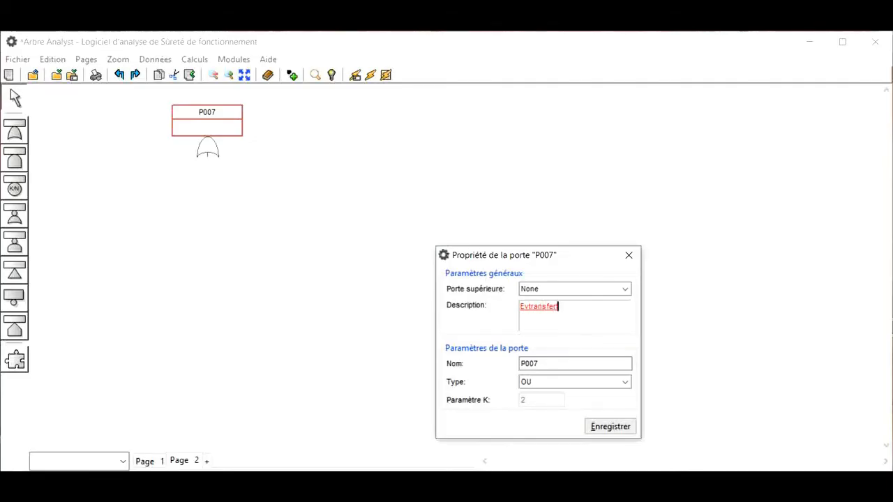
pyautogui.click(623, 427)
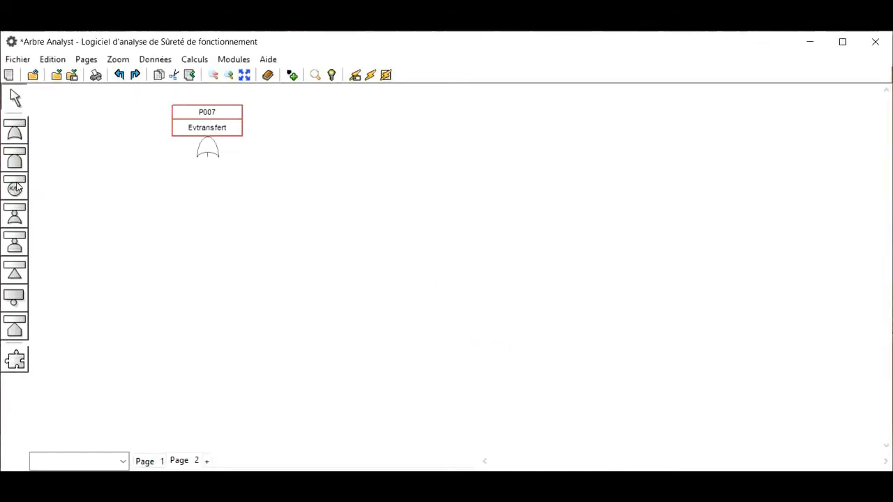
# Add three basic events in a row beneath the Evtransfert gate
pyautogui.click(12, 299)
pyautogui.click(140, 213)
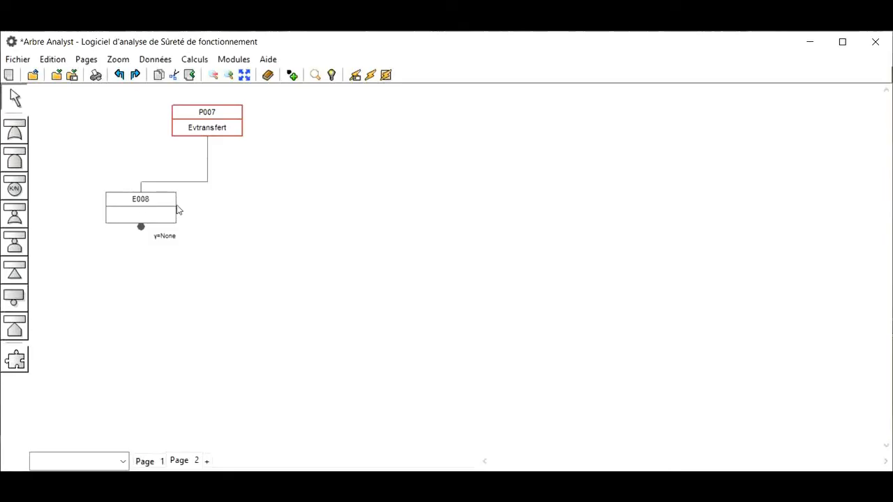
pyautogui.click(14, 296)
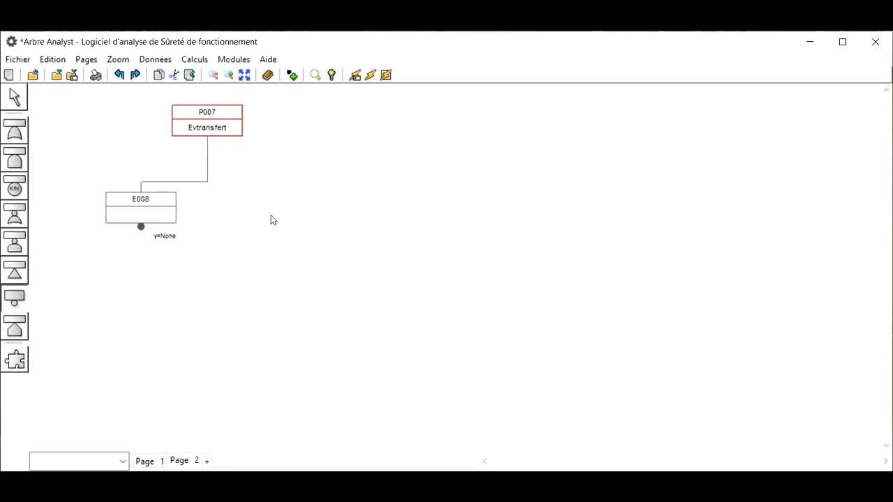
pyautogui.click(271, 214)
pyautogui.click(16, 306)
pyautogui.click(374, 223)
# Set the descriptions of the three basic events under Evtransfert to E, F and G
pyautogui.click(145, 223)
pyautogui.doubleClick(145, 223)
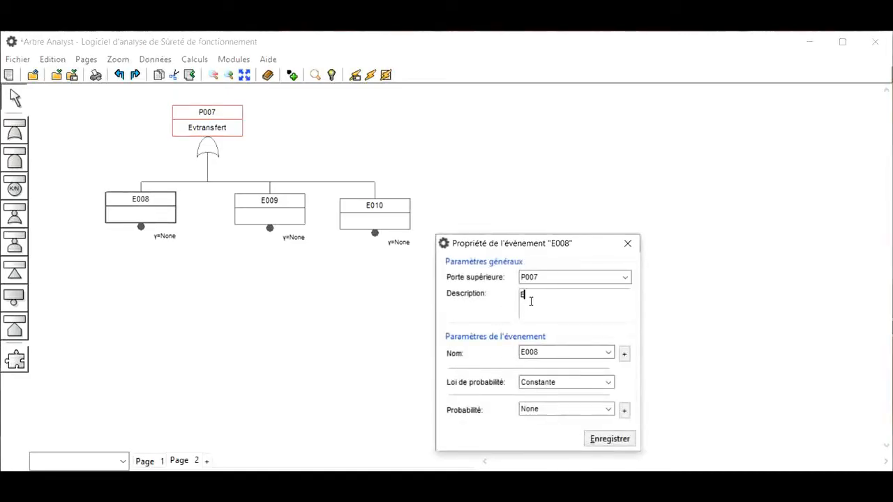
pyautogui.click(630, 443)
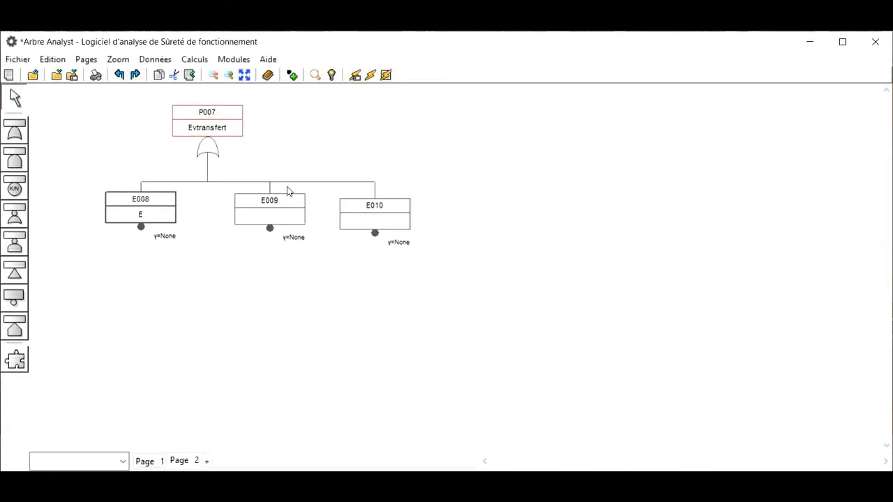
pyautogui.doubleClick(290, 229)
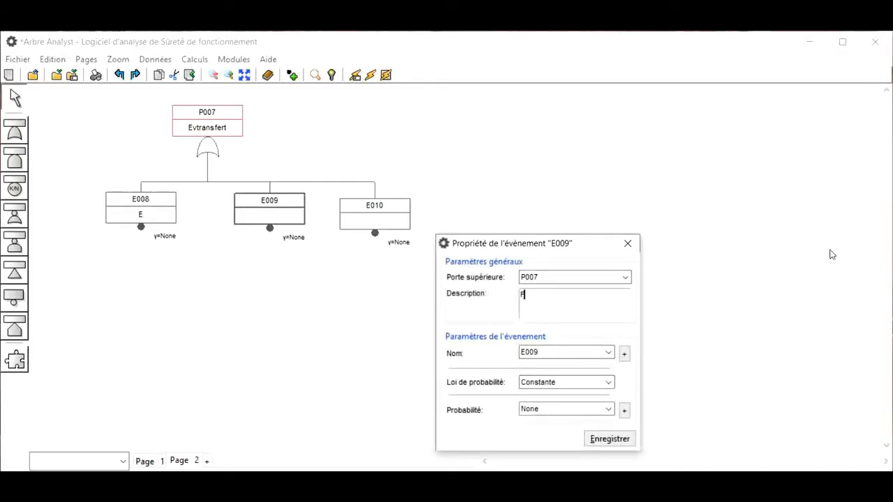
pyautogui.click(632, 437)
pyautogui.doubleClick(382, 215)
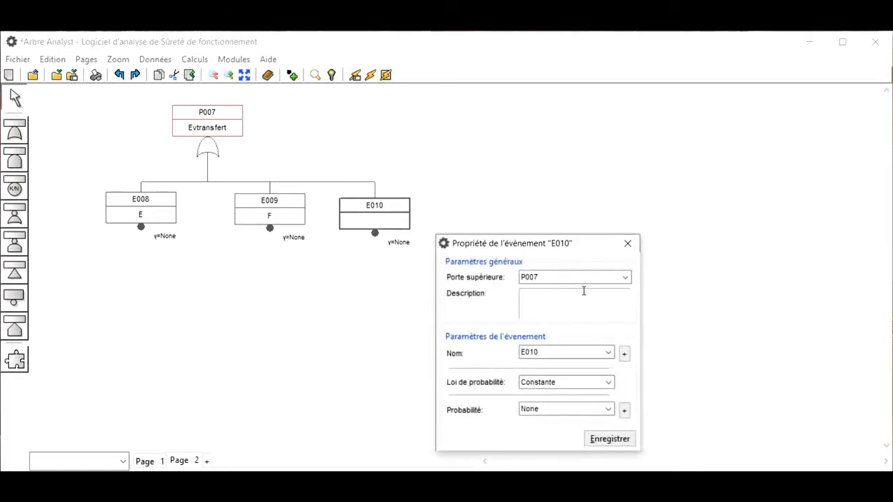
pyautogui.click(606, 439)
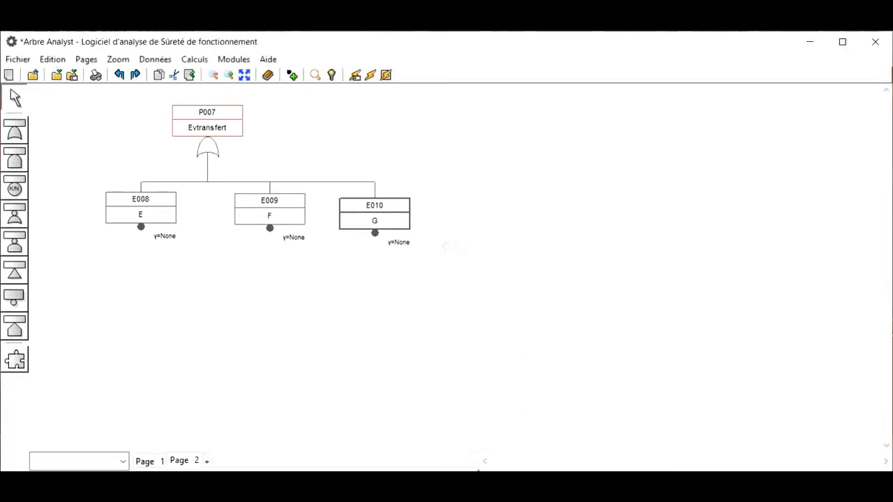
# On Page 1, set the destination of the transfer gate under E1 to P007 and shift the gate slightly
pyautogui.click(148, 461)
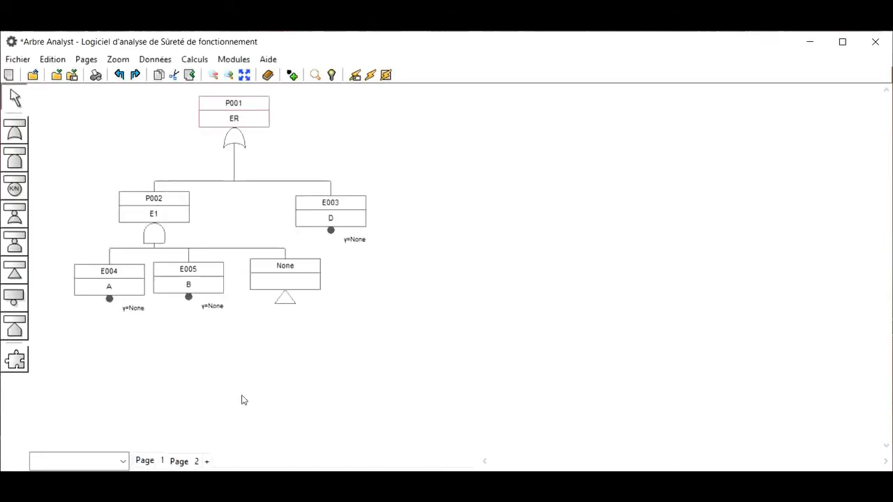
pyautogui.doubleClick(305, 285)
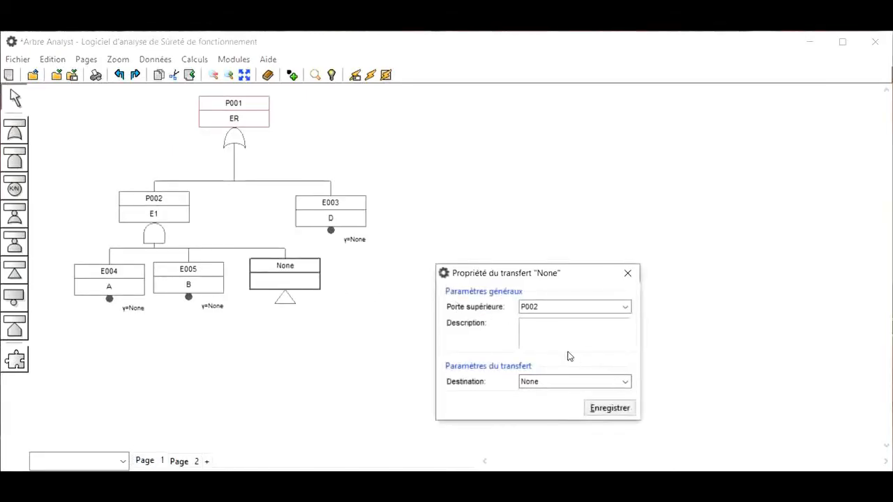
pyautogui.click(624, 384)
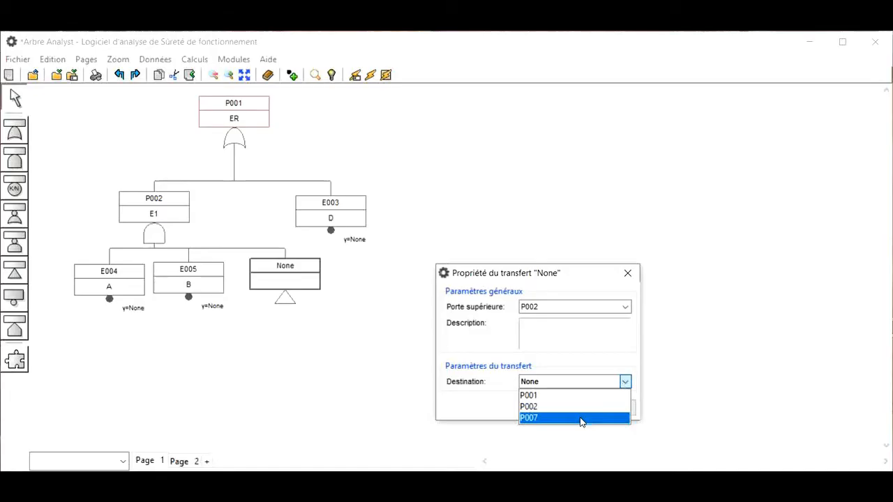
pyautogui.click(581, 418)
pyautogui.click(608, 408)
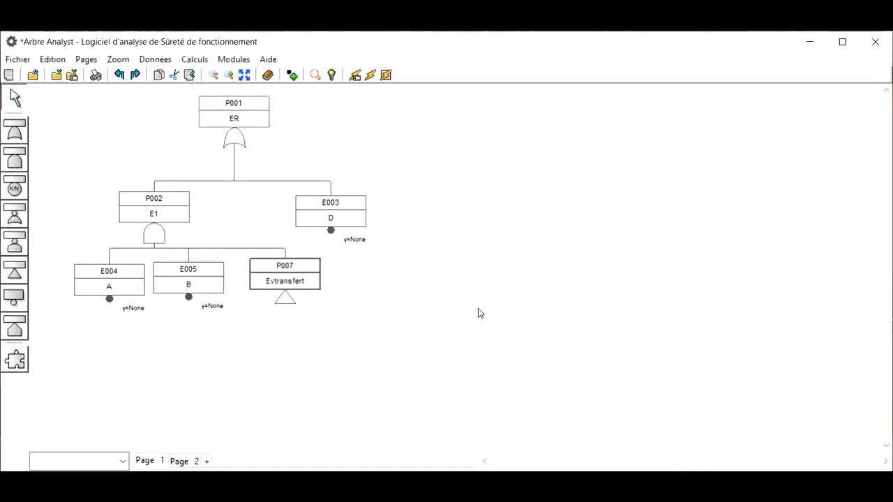
pyautogui.moveTo(308, 280); pyautogui.dragTo(316, 288)
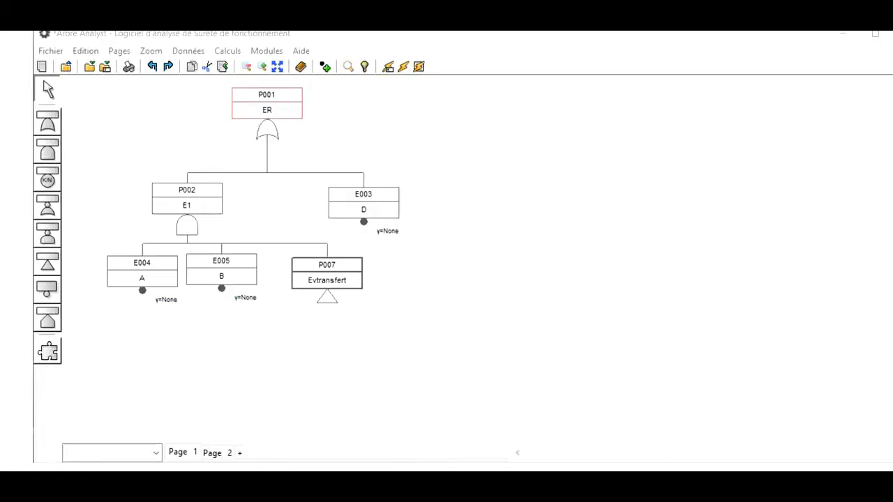
# Keep the Constante probability law for basic event A and assign it a new named probability parameter A with value 0.003
pyautogui.doubleClick(153, 280)
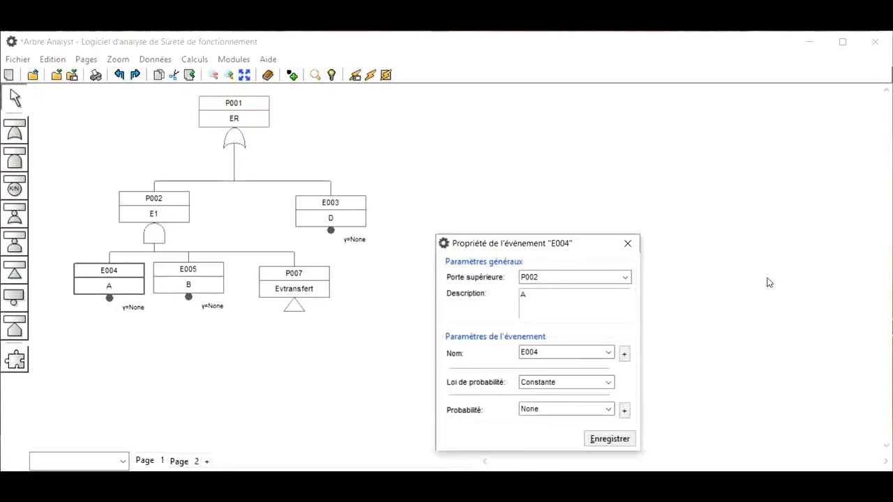
pyautogui.moveTo(564, 244); pyautogui.dragTo(549, 173)
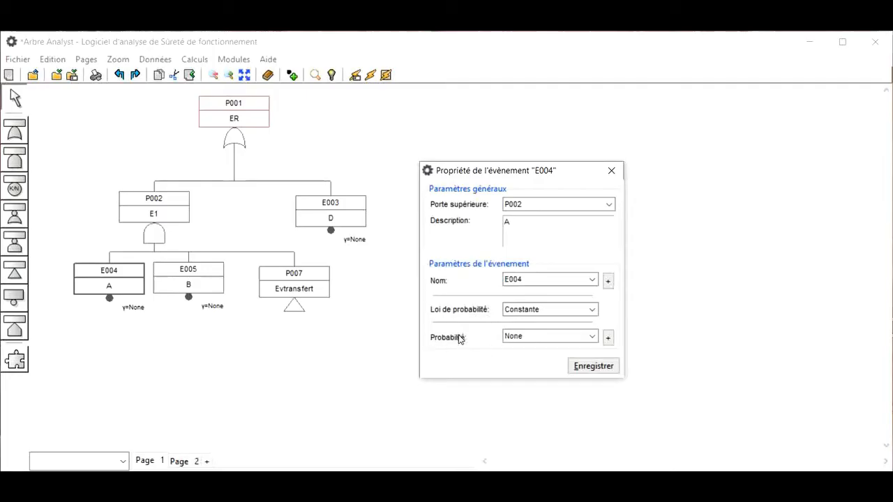
pyautogui.click(592, 311)
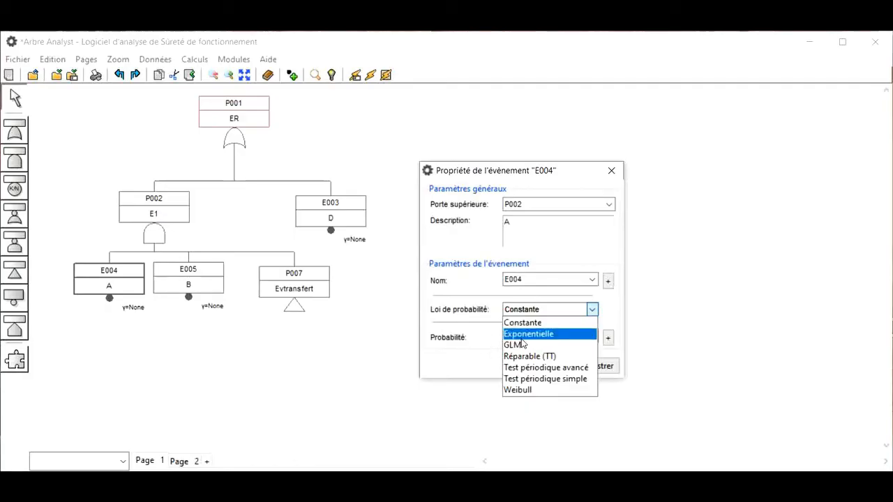
pyautogui.click(468, 360)
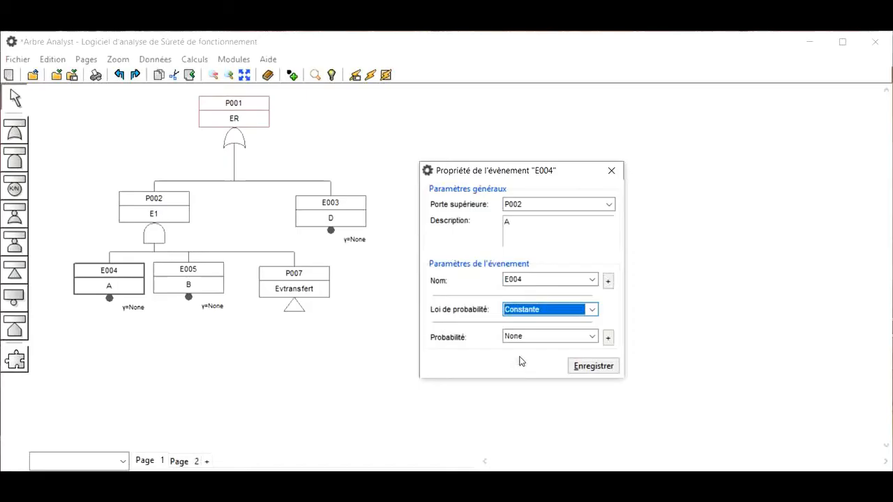
pyautogui.click(591, 313)
pyautogui.click(591, 314)
pyautogui.click(608, 339)
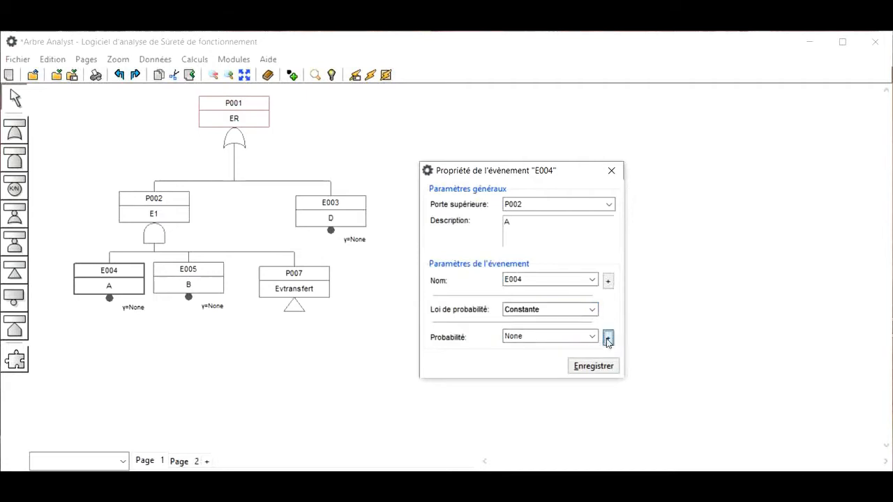
pyautogui.click(644, 308)
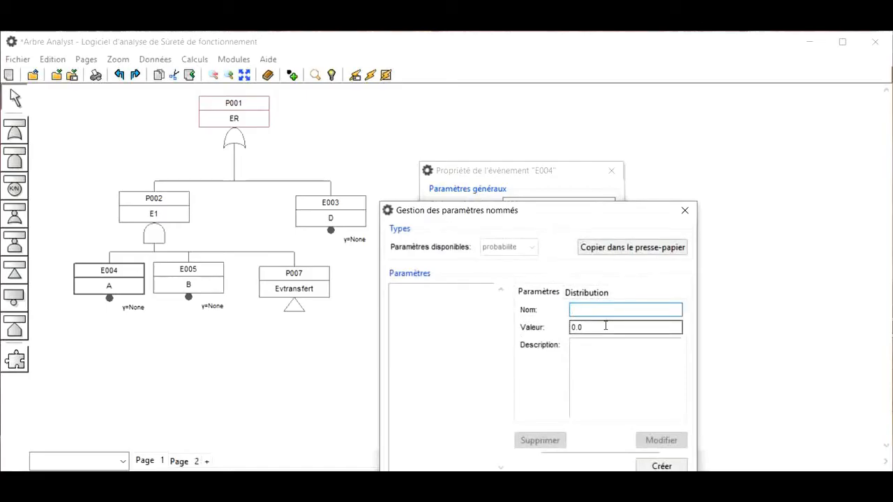
pyautogui.moveTo(559, 220); pyautogui.dragTo(619, 213)
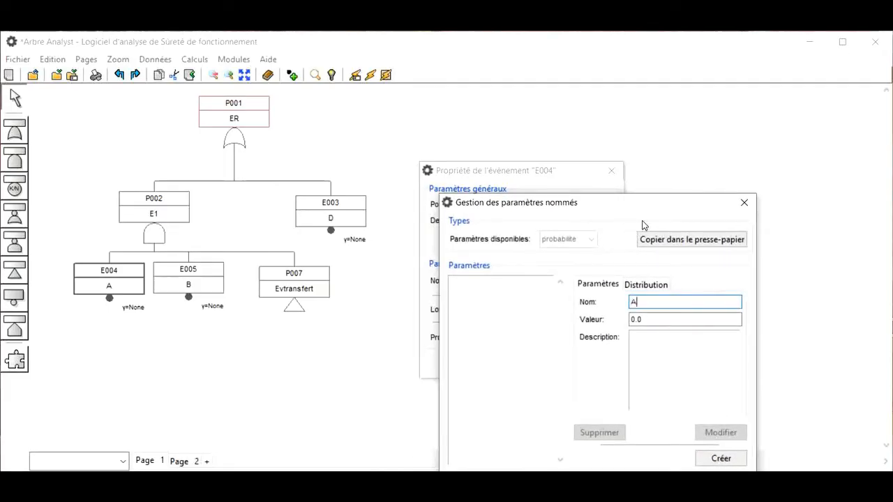
pyautogui.click(667, 315)
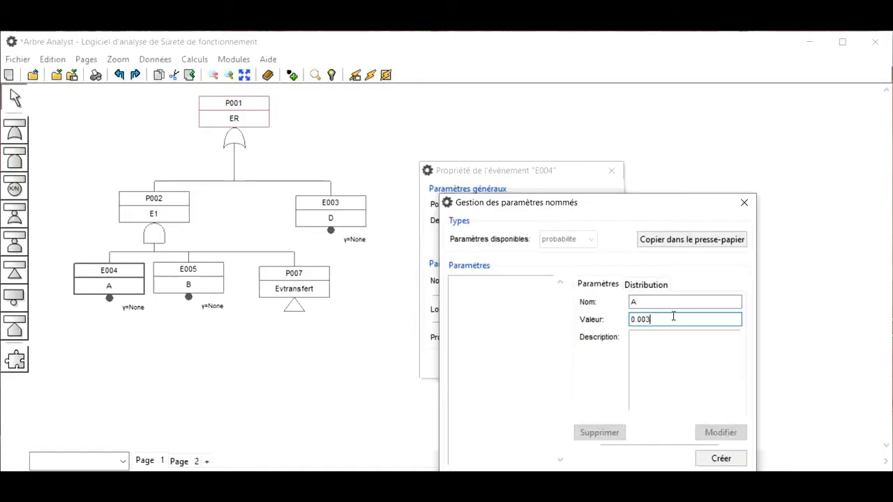
pyautogui.write('03')
pyautogui.click(721, 458)
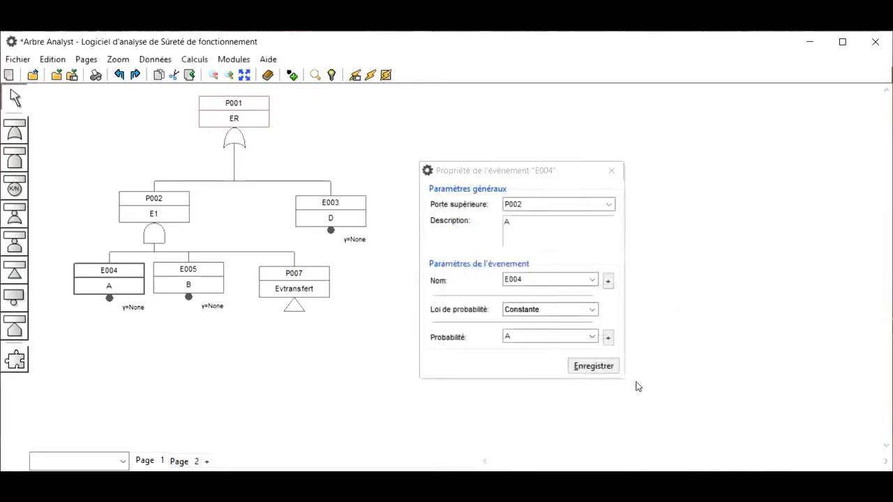
pyautogui.click(594, 370)
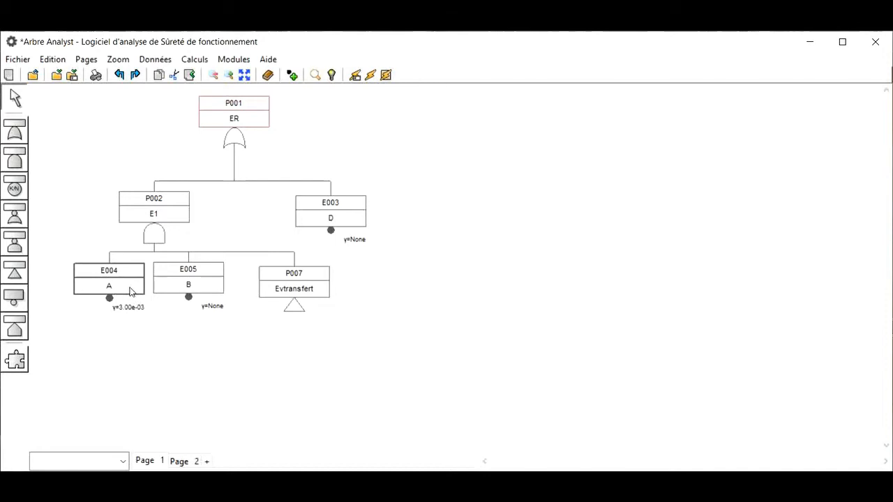
# Assign basic event B a new named probability parameter B with value 0.0012 and save the event
pyautogui.doubleClick(193, 290)
pyautogui.click(624, 411)
pyautogui.click(591, 309)
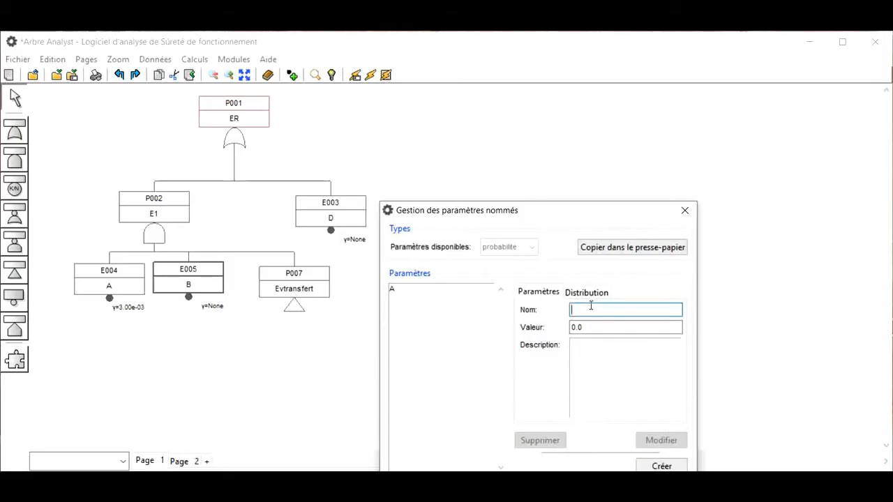
pyautogui.click(602, 323)
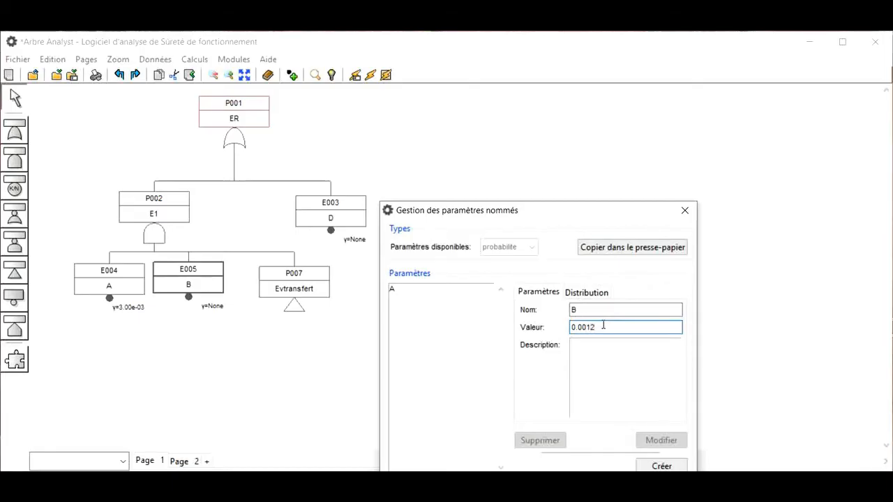
pyautogui.click(660, 466)
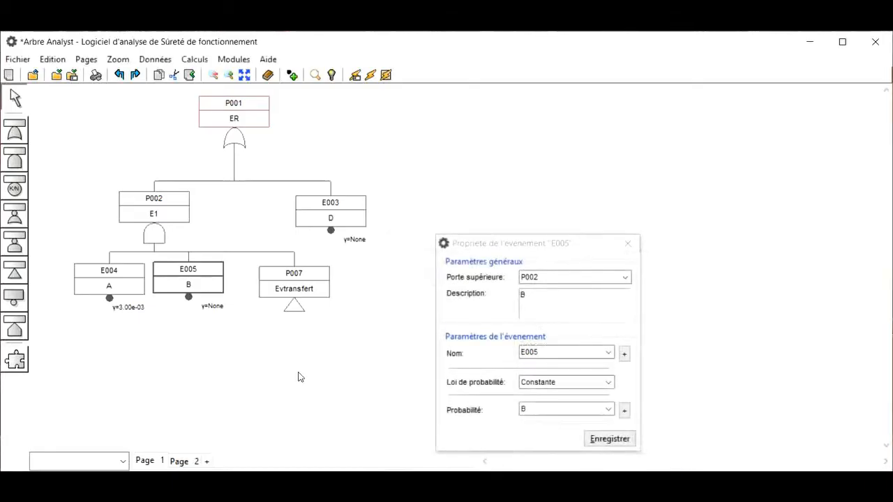
pyautogui.click(624, 440)
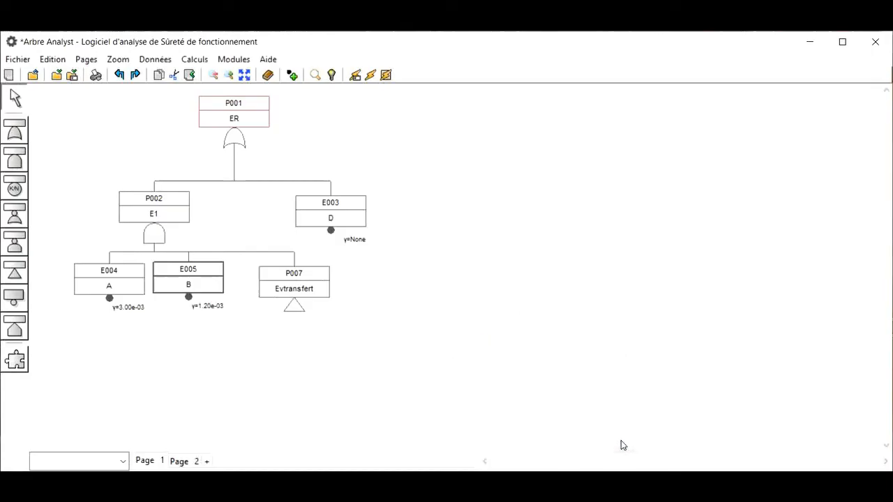
# Assign basic event D a new named probability parameter D with value 0.00045 and save the event
pyautogui.click(351, 224)
pyautogui.doubleClick(351, 224)
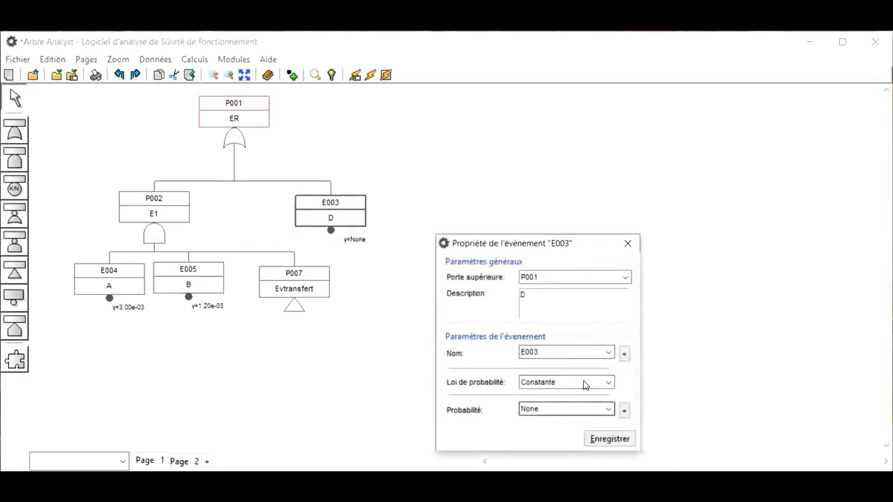
pyautogui.click(623, 413)
pyautogui.click(594, 309)
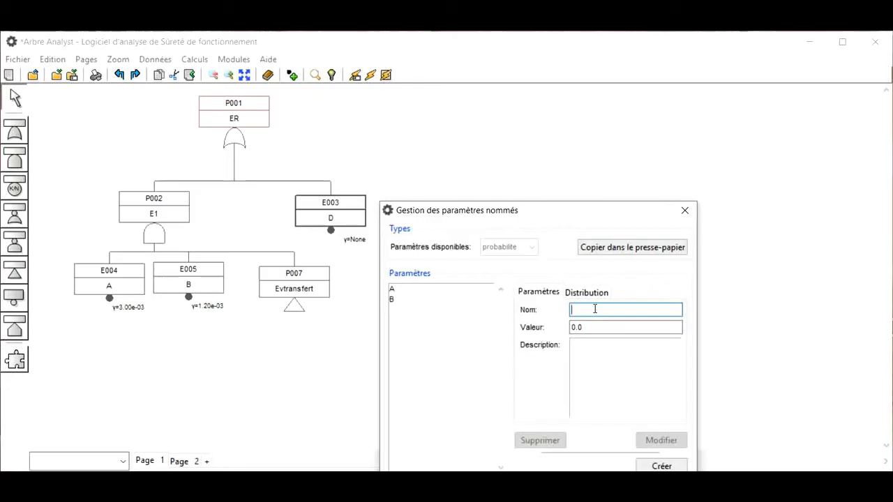
pyautogui.click(643, 326)
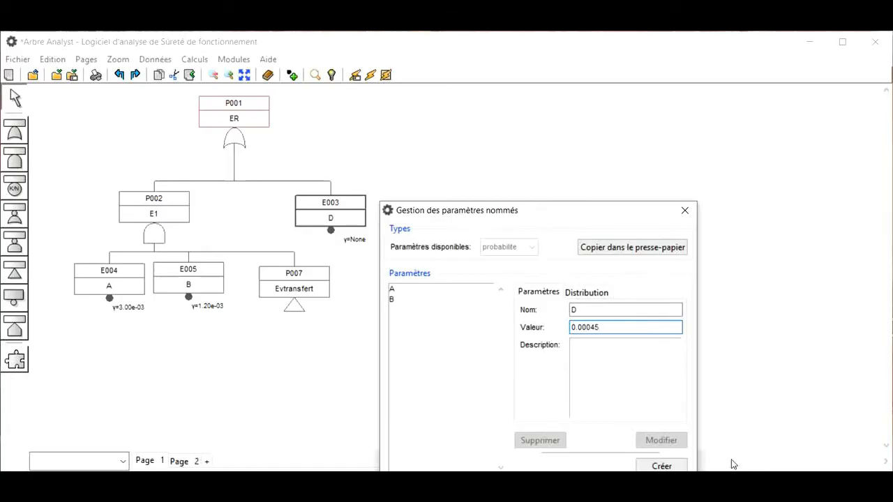
pyautogui.click(662, 466)
pyautogui.click(600, 439)
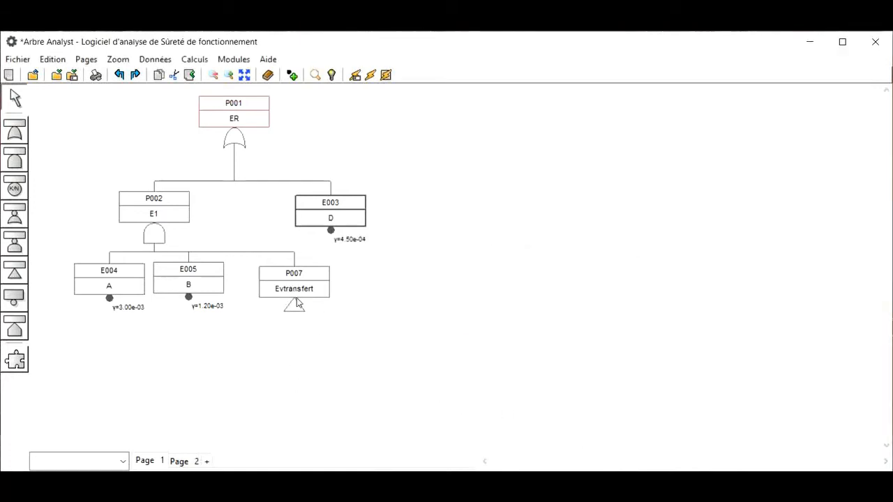
# On Page 2, assign basic event E a new named probability parameter E with value 0.004 and save the event
pyautogui.click(194, 461)
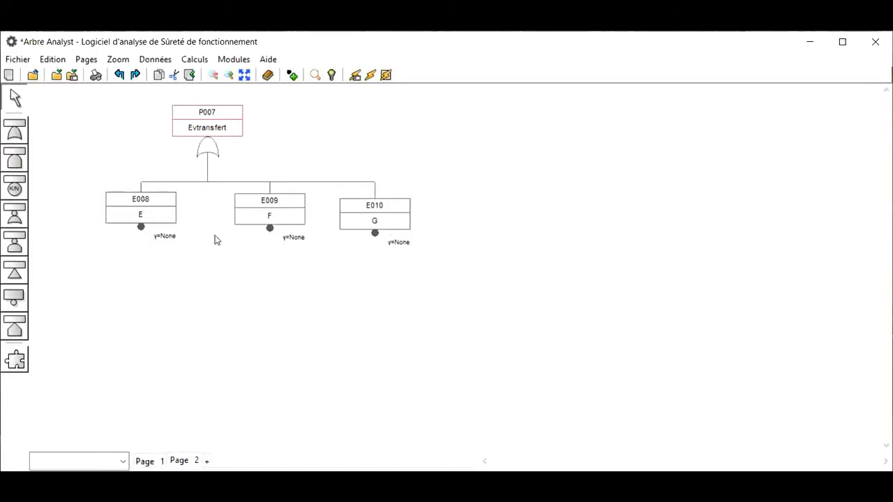
pyautogui.doubleClick(168, 221)
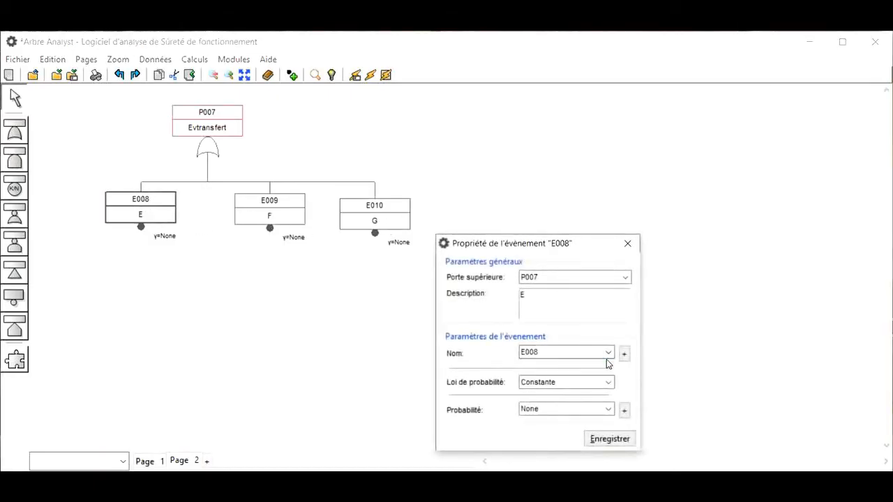
pyautogui.click(624, 411)
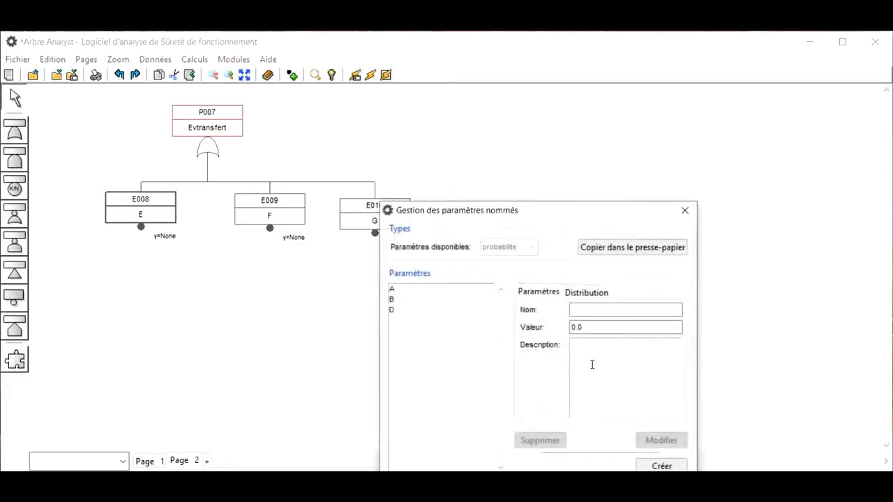
pyautogui.click(605, 326)
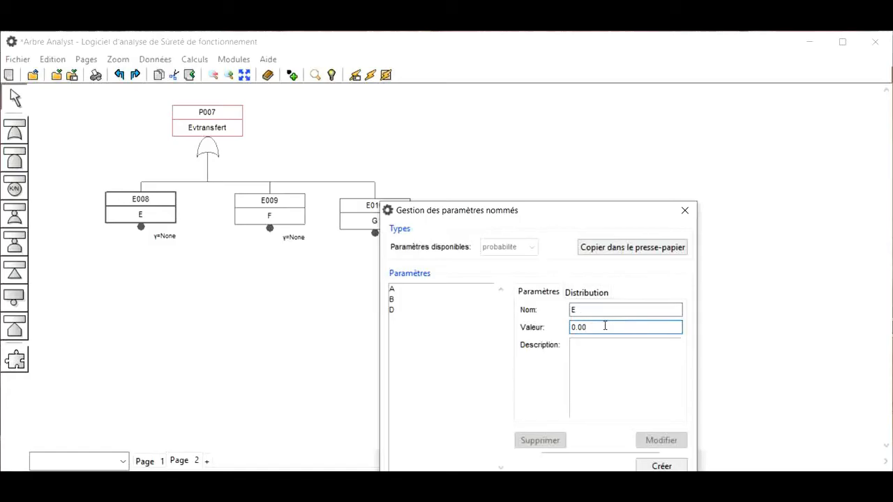
pyautogui.write('04')
pyautogui.click(669, 466)
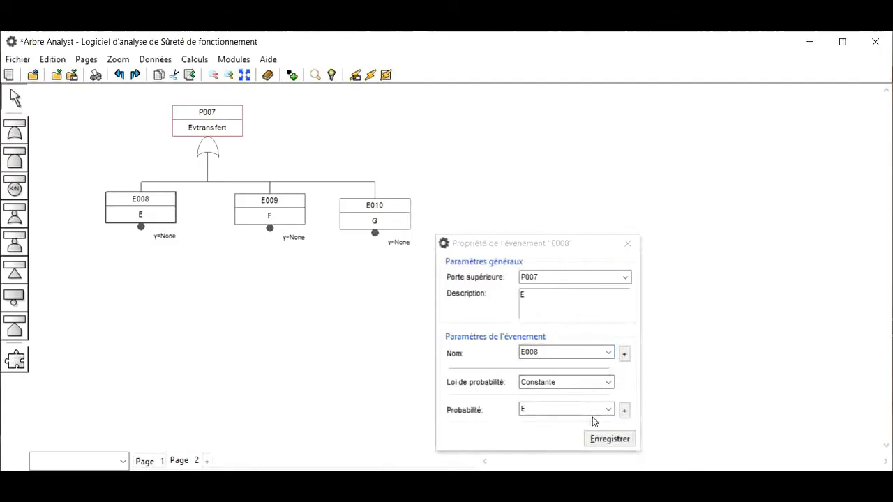
pyautogui.click(626, 438)
# Assign basic event F a new named probability parameter F with value 0.0007 and save the event
pyautogui.doubleClick(276, 220)
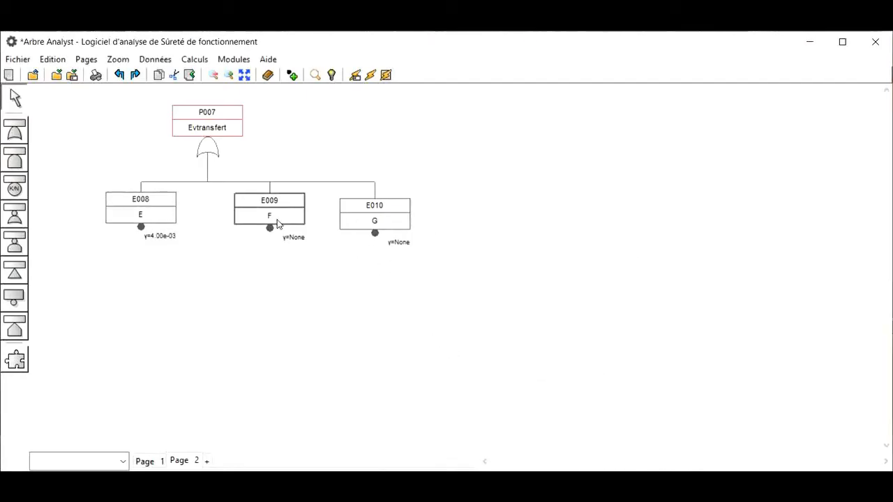
pyautogui.click(624, 413)
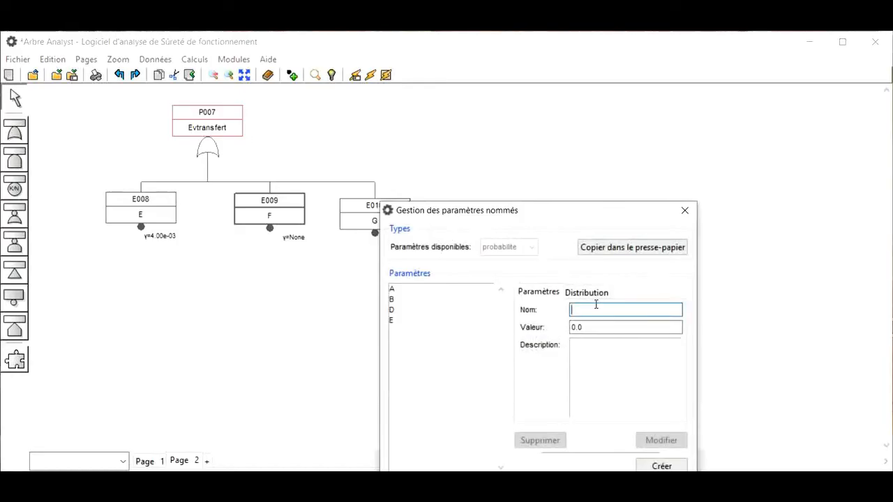
pyautogui.click(605, 328)
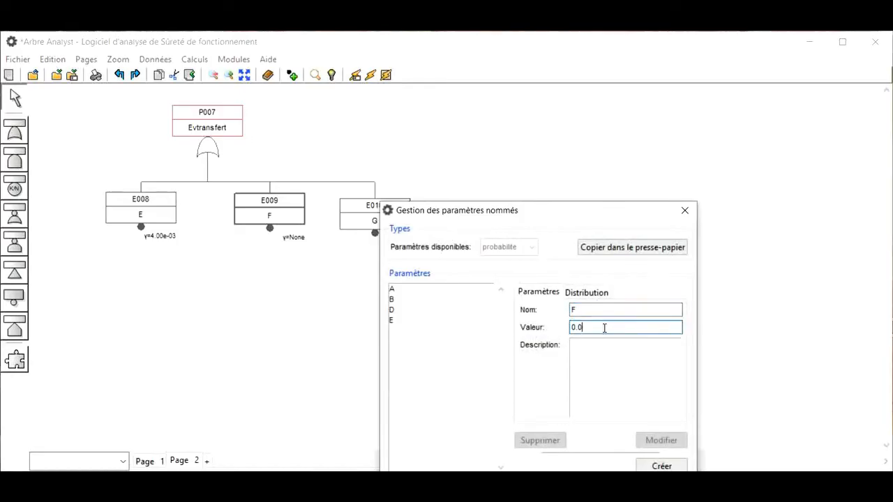
pyautogui.write('007')
pyautogui.click(660, 466)
pyautogui.click(623, 440)
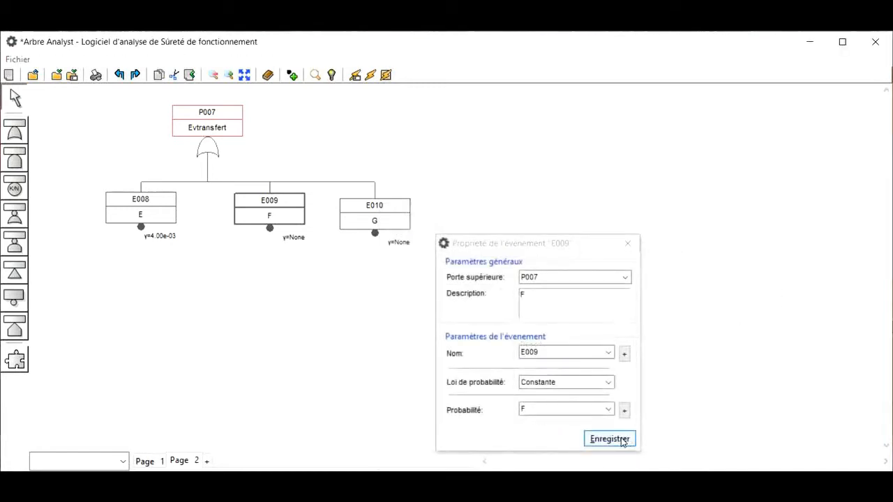
# Assign basic event G a new named probability parameter G with value 0.0008 and save the event
pyautogui.doubleClick(377, 218)
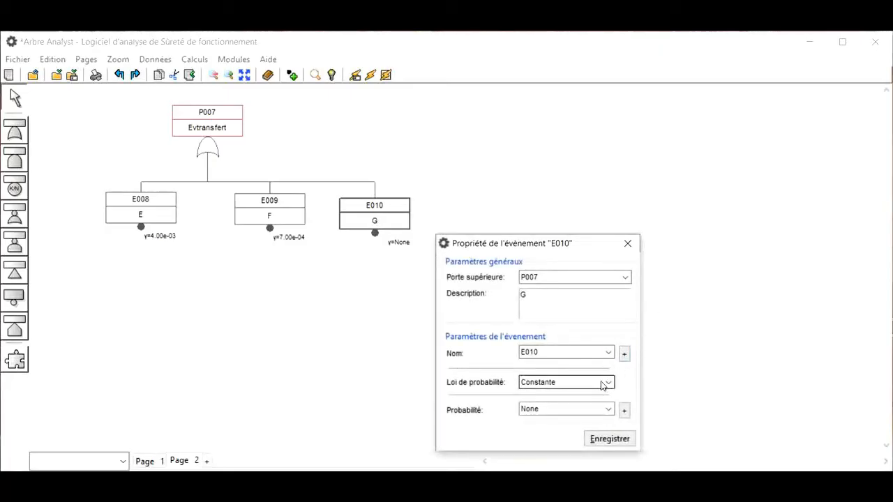
pyautogui.click(624, 412)
pyautogui.click(613, 314)
pyautogui.write('G')
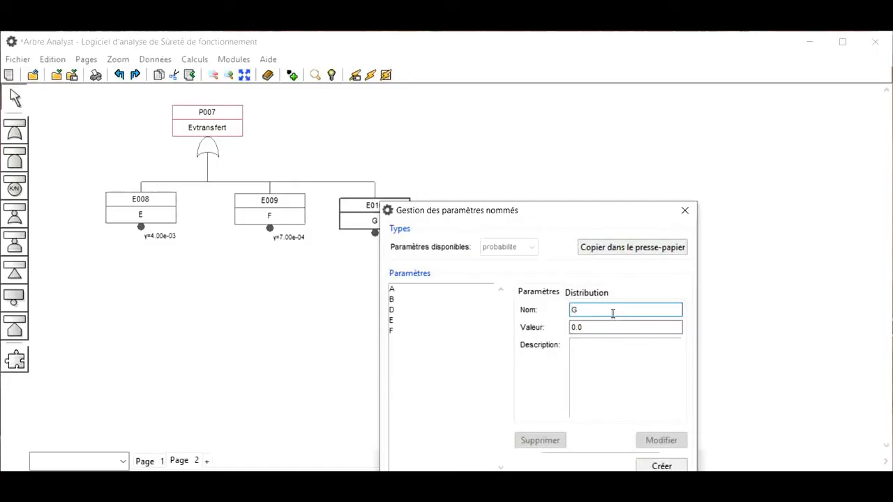
pyautogui.click(596, 331)
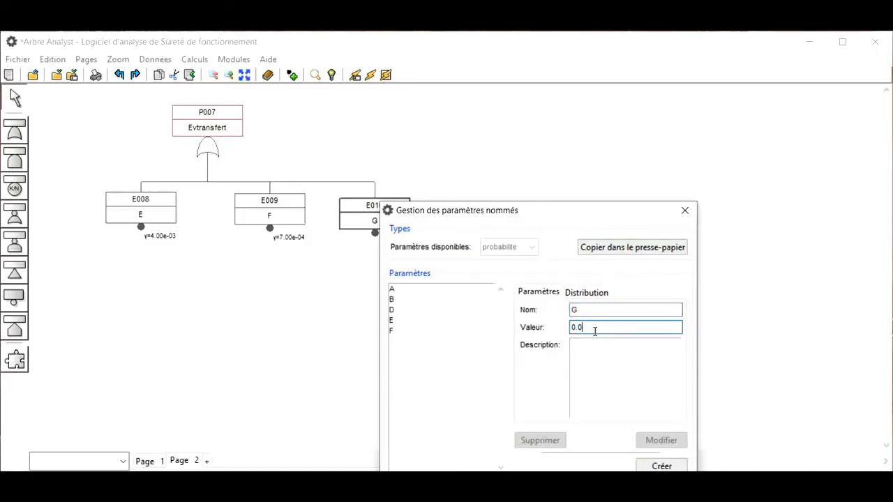
pyautogui.write('007')
pyautogui.click(662, 467)
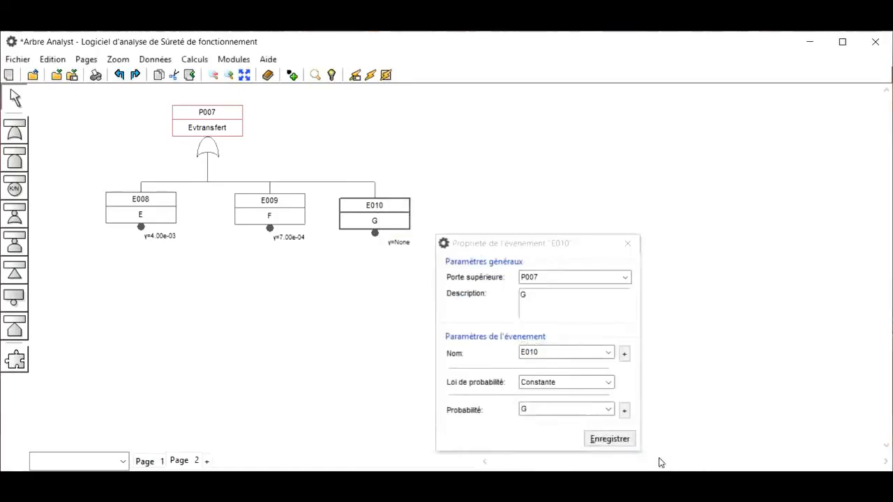
pyautogui.click(608, 438)
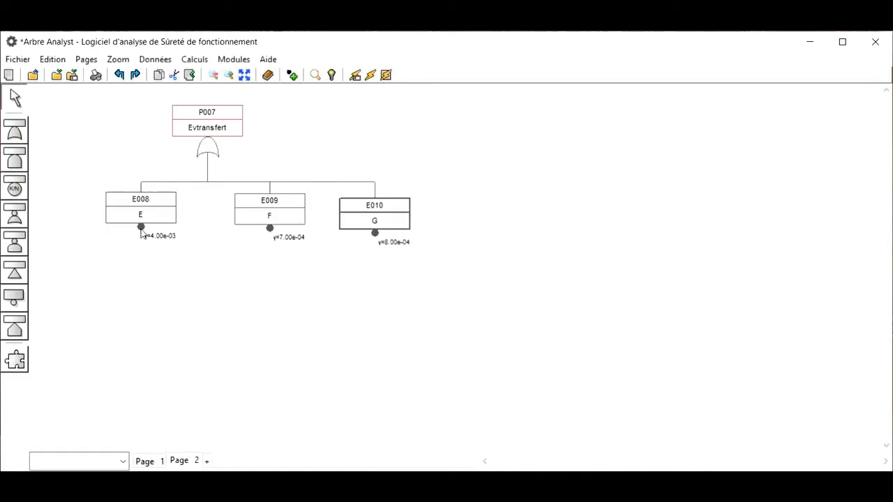
# From Page 1, run the exact point calculation for top gate P001 with a mission time of 8000
pyautogui.click(154, 460)
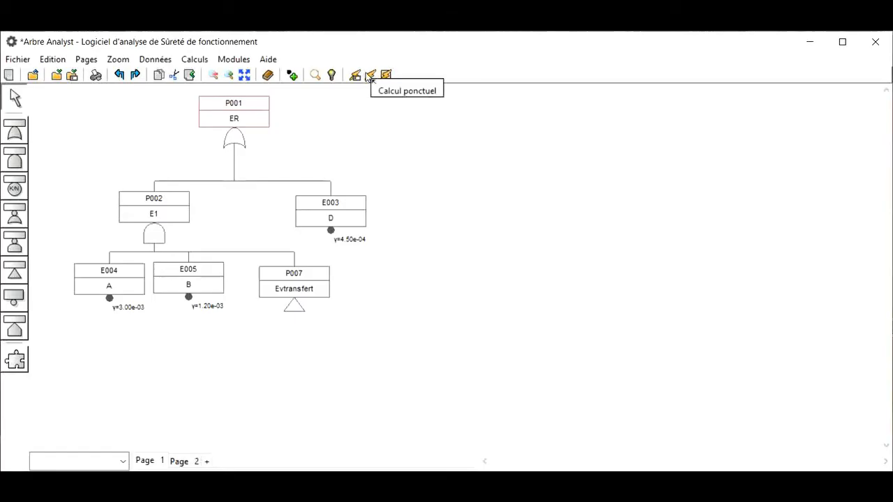
pyautogui.click(370, 75)
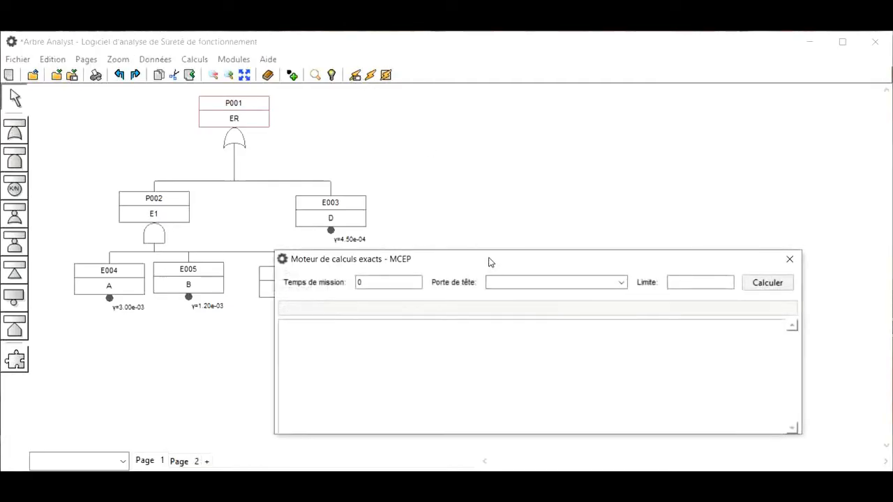
pyautogui.moveTo(385, 282); pyautogui.dragTo(358, 283)
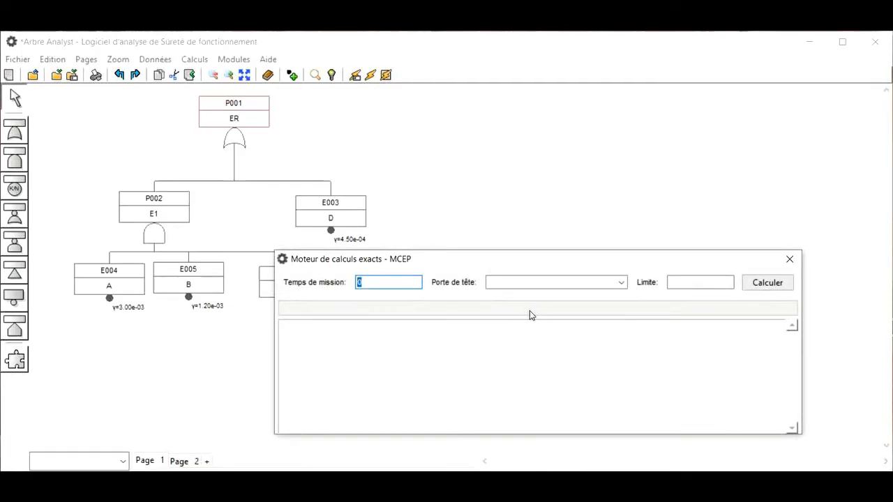
pyautogui.write('8000')
pyautogui.click(577, 285)
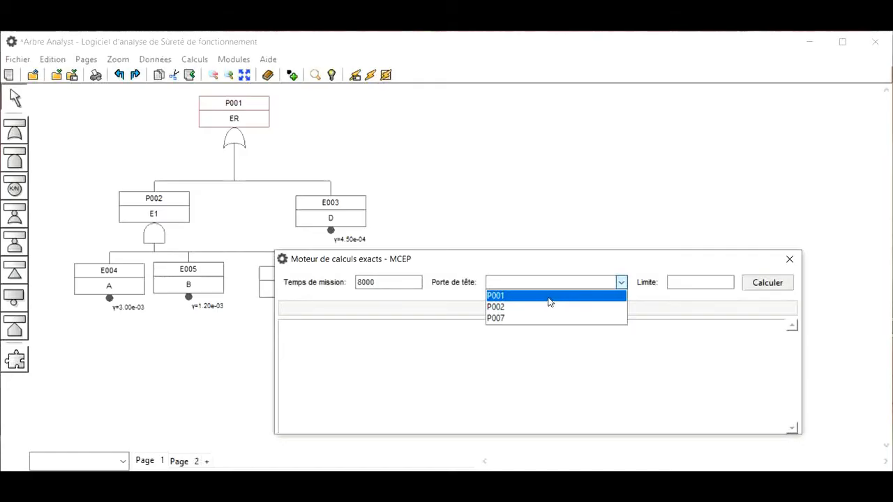
pyautogui.click(550, 296)
pyautogui.click(761, 283)
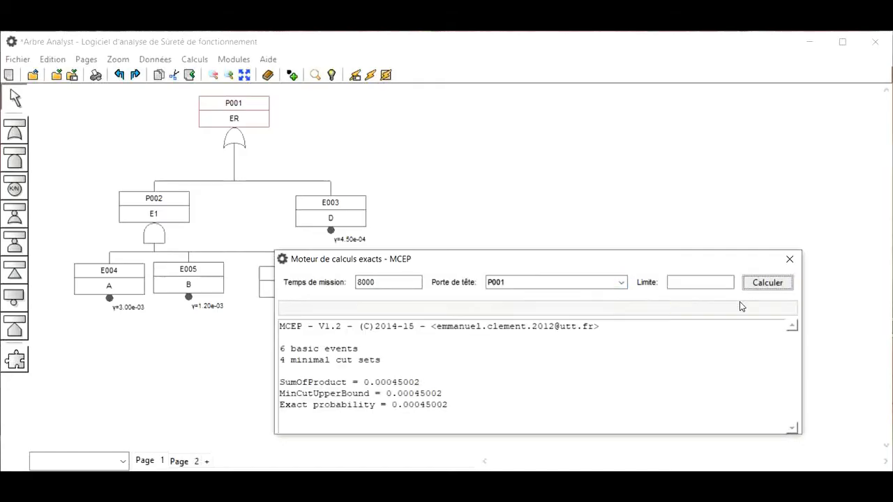
# Examine the exact probability in the calculation results beside the tree, and close the calculation window
pyautogui.moveTo(724, 265); pyautogui.dragTo(832, 141)
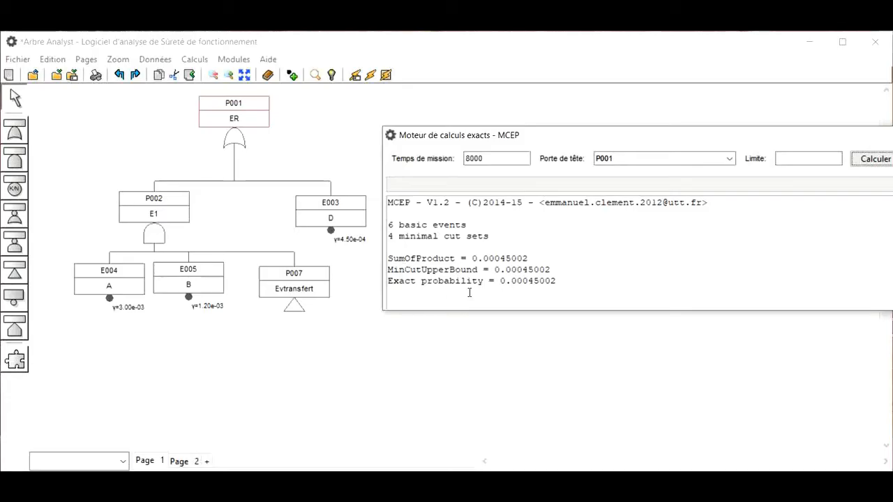
pyautogui.moveTo(416, 282); pyautogui.dragTo(563, 285)
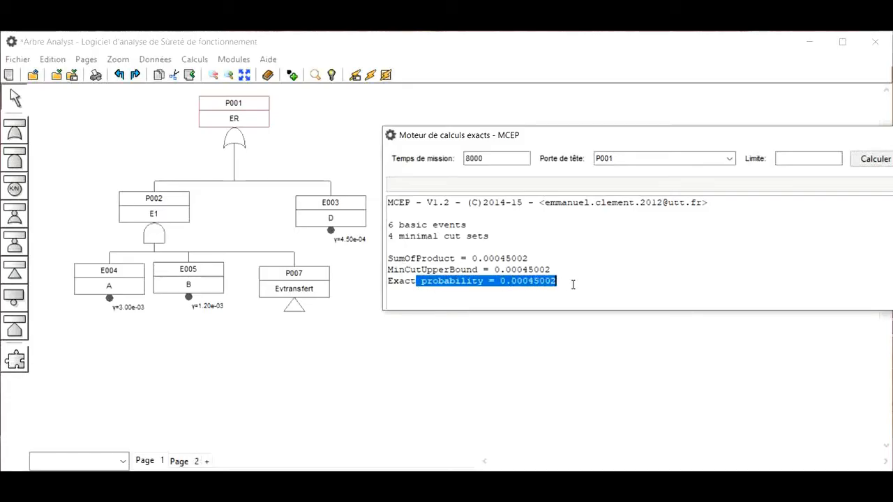
pyautogui.click(500, 282)
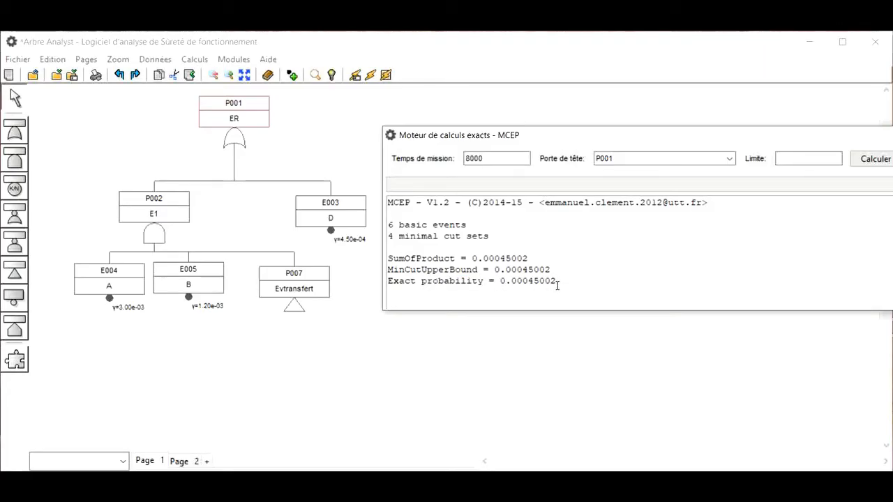
pyautogui.hotkey('alt', 'F4')
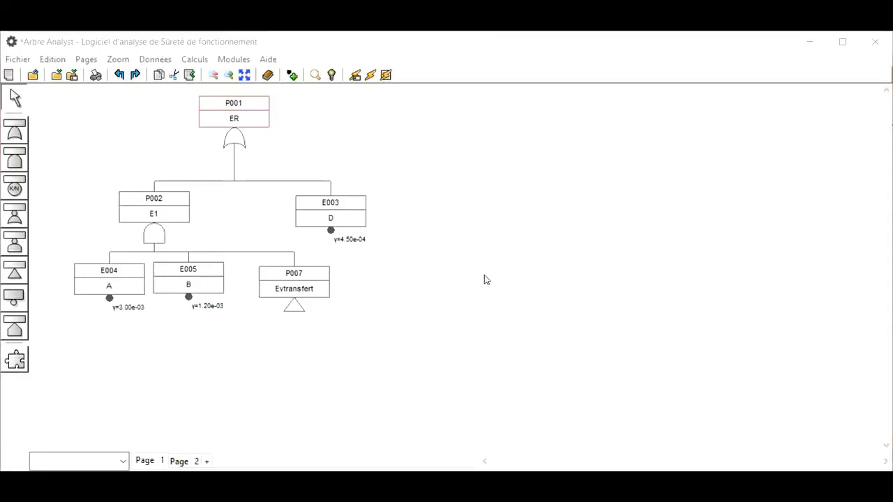
# Change basic event A's probability law to GLM and create its lambda parameter A with value 0.000002
pyautogui.doubleClick(119, 281)
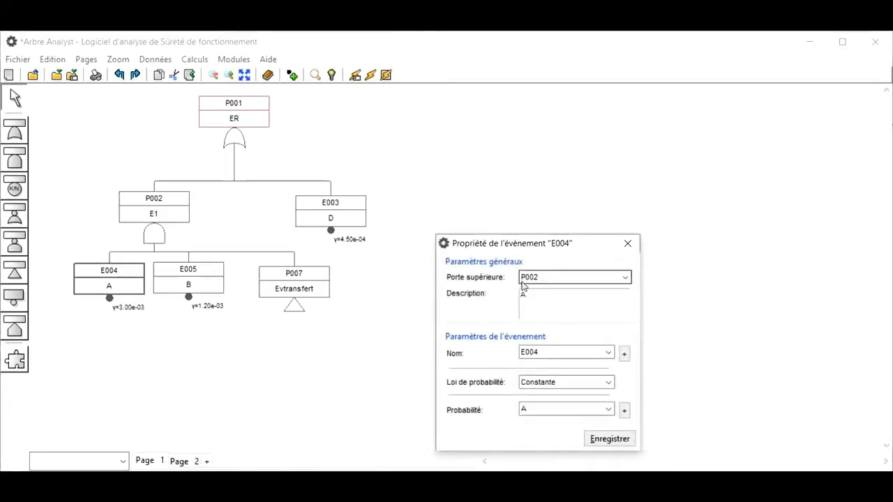
pyautogui.moveTo(551, 239); pyautogui.dragTo(543, 131)
pyautogui.click(600, 275)
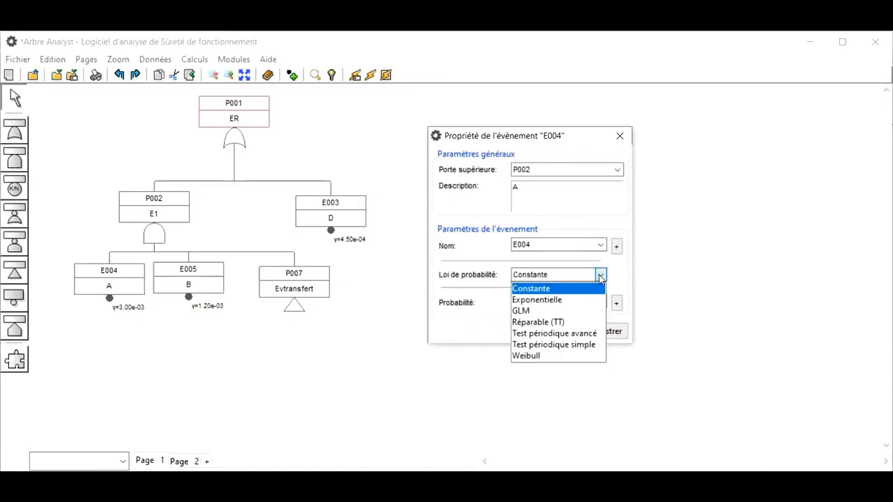
pyautogui.click(558, 311)
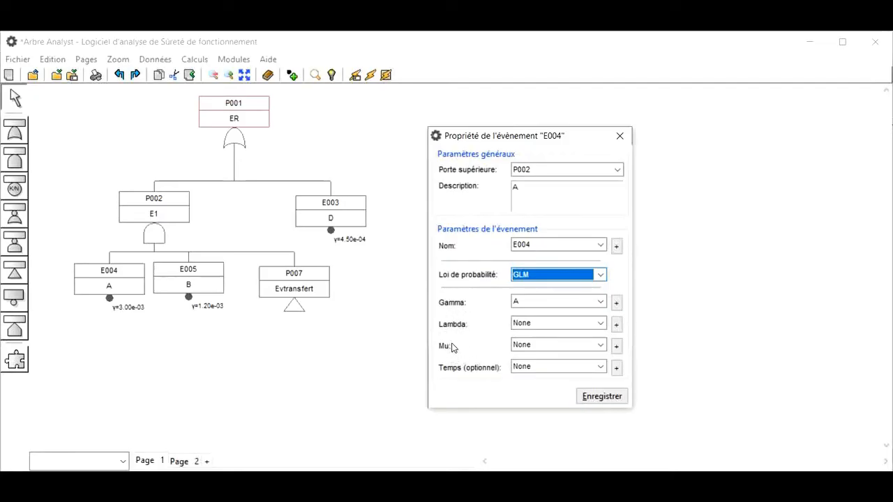
pyautogui.click(617, 326)
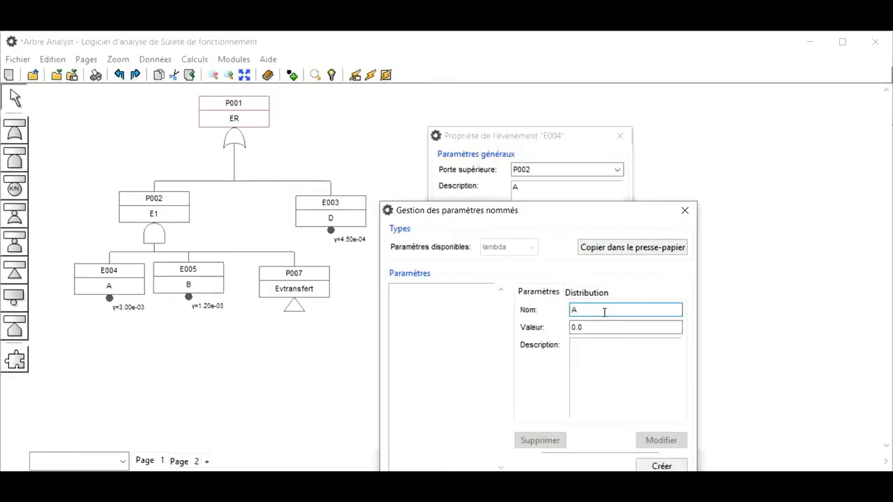
pyautogui.click(608, 328)
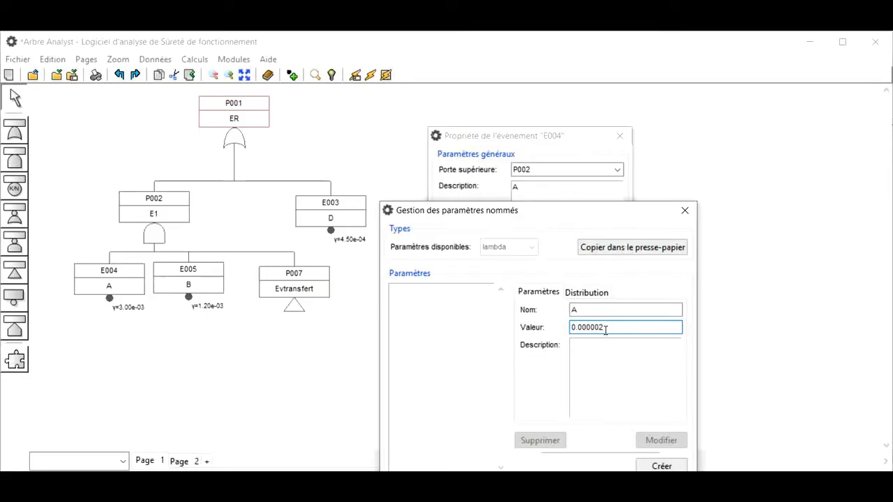
pyautogui.click(652, 466)
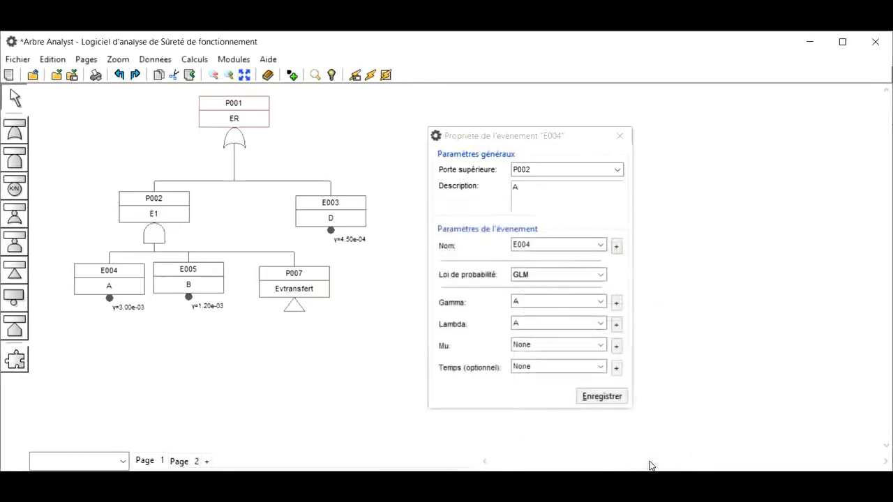
# Create the mu parameter A with value 0.002 for basic event A and save the event
pyautogui.click(616, 346)
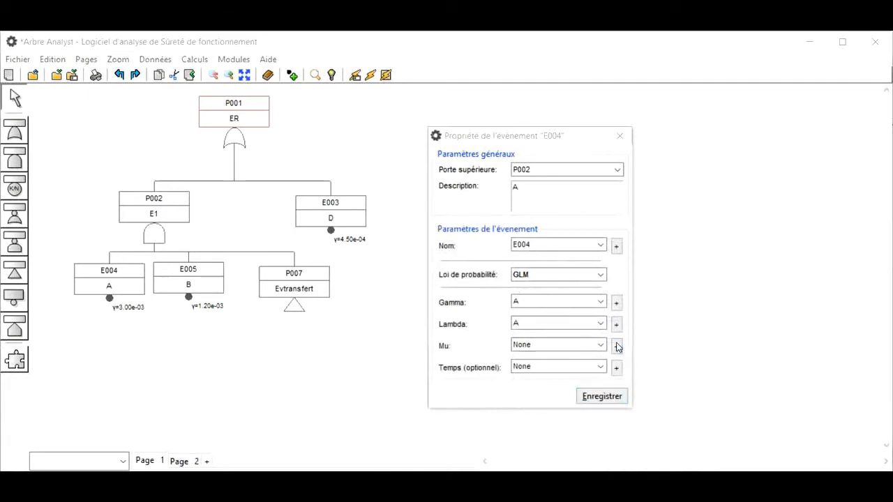
pyautogui.click(597, 309)
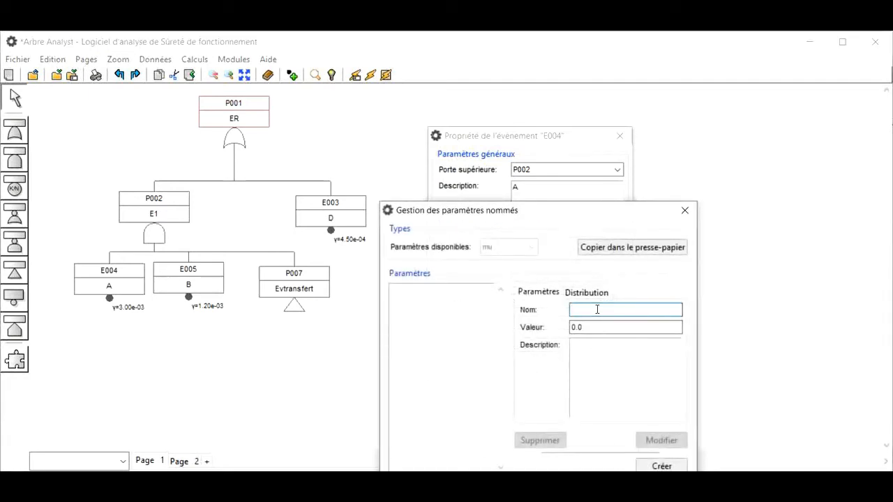
pyautogui.write('A')
pyautogui.click(612, 324)
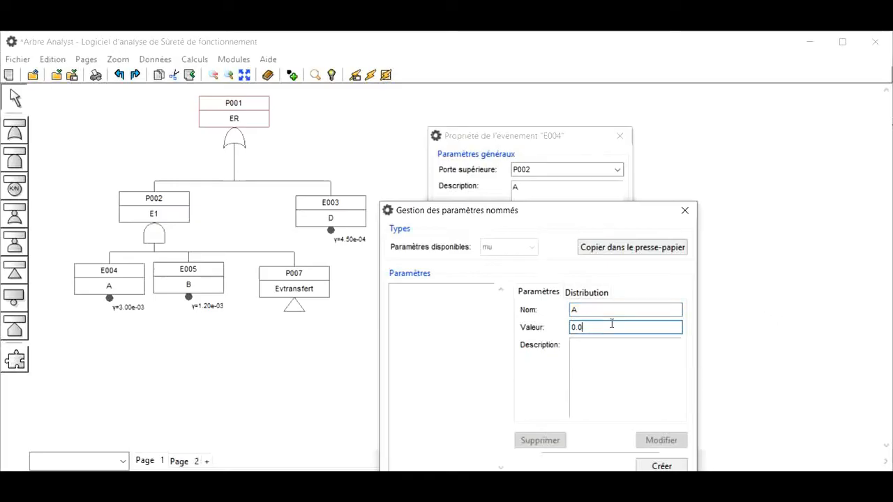
pyautogui.write('02')
pyautogui.click(662, 466)
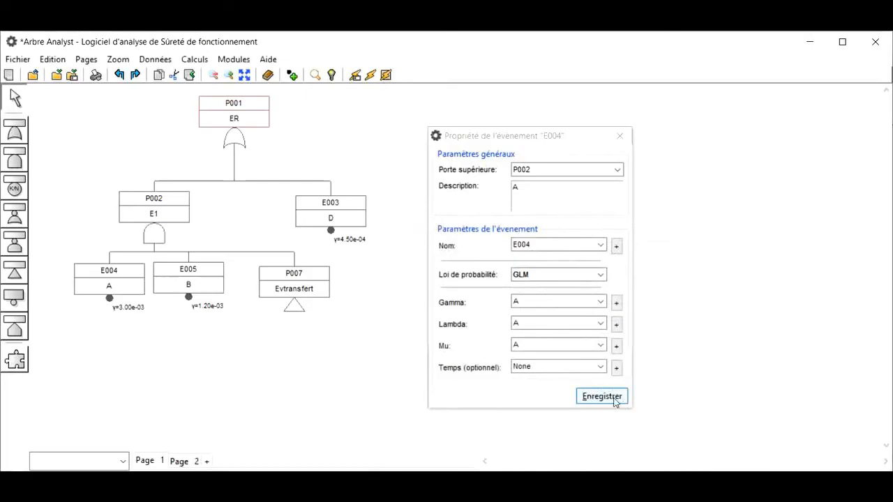
pyautogui.click(601, 396)
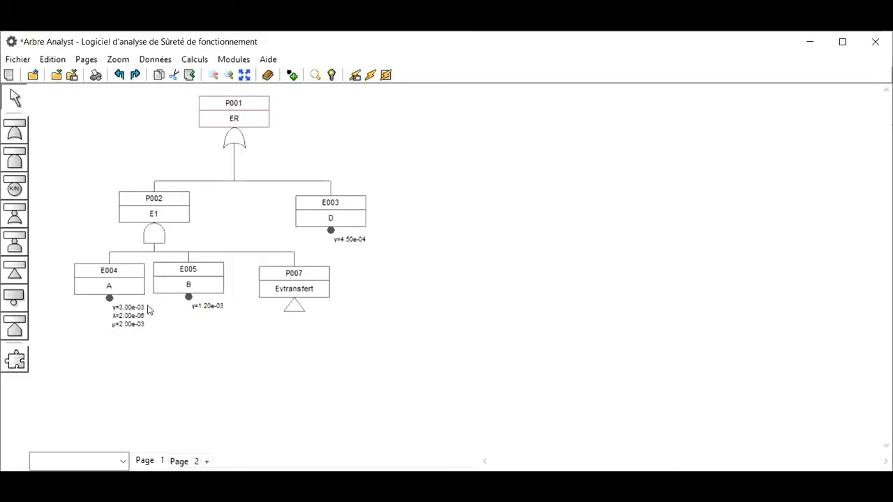
# Change basic event B's probability law to GLM and create its lambda parameter B with value 0.000001
pyautogui.doubleClick(194, 290)
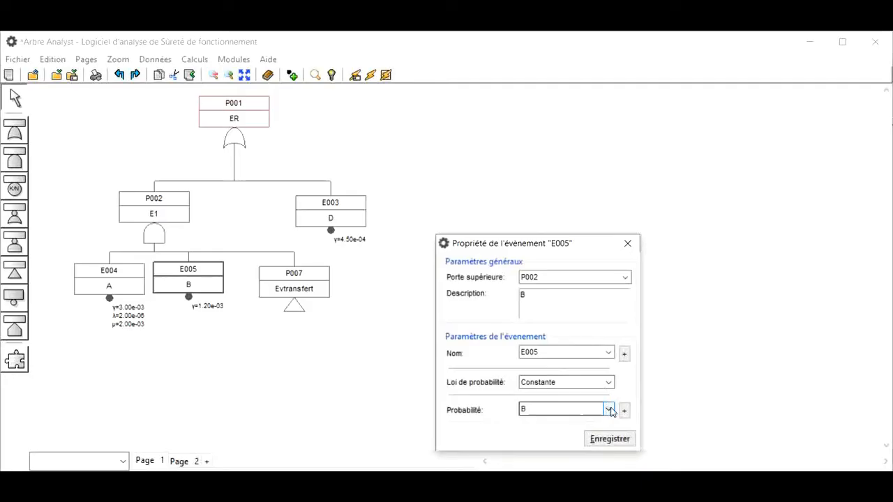
pyautogui.click(608, 383)
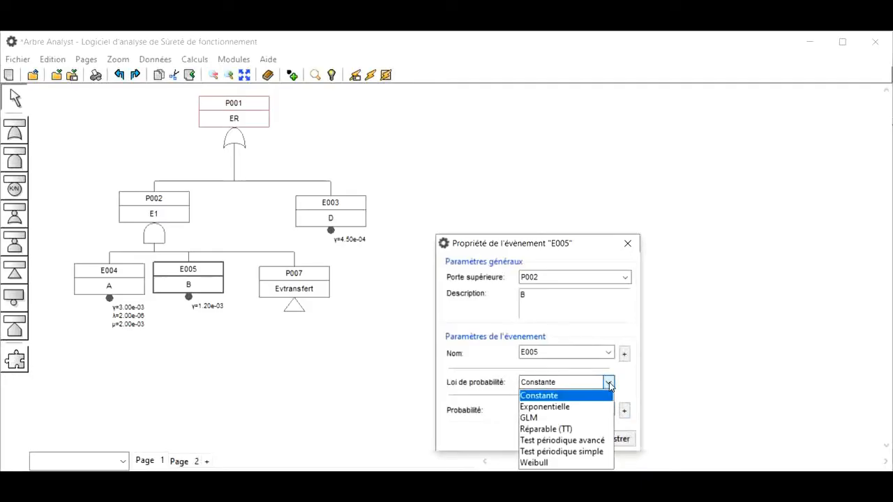
pyautogui.click(580, 419)
pyautogui.moveTo(530, 246); pyautogui.dragTo(533, 150)
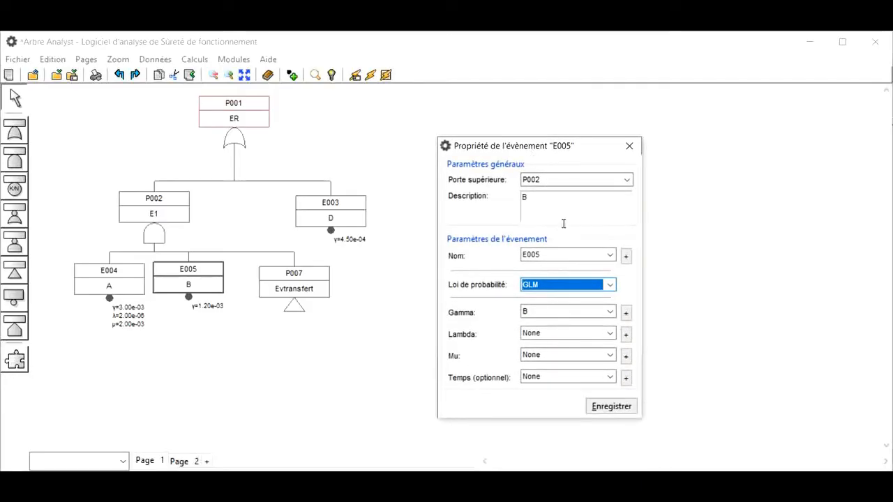
pyautogui.click(626, 334)
pyautogui.click(596, 309)
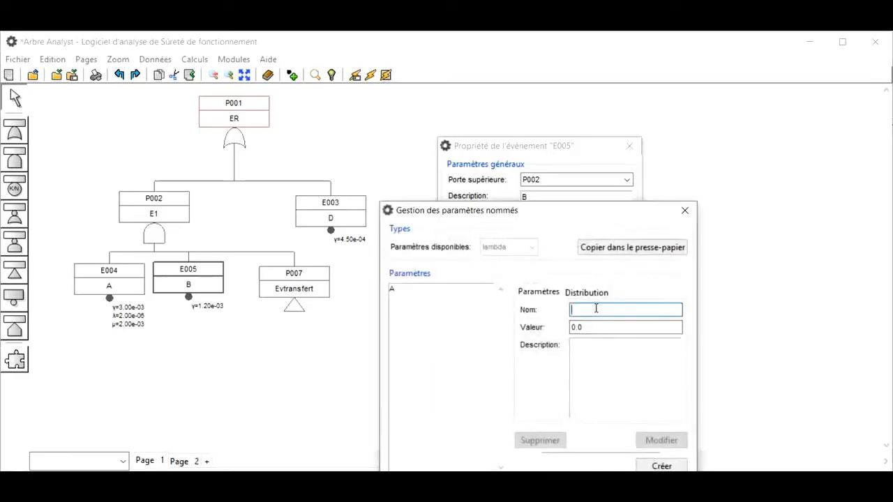
pyautogui.click(591, 328)
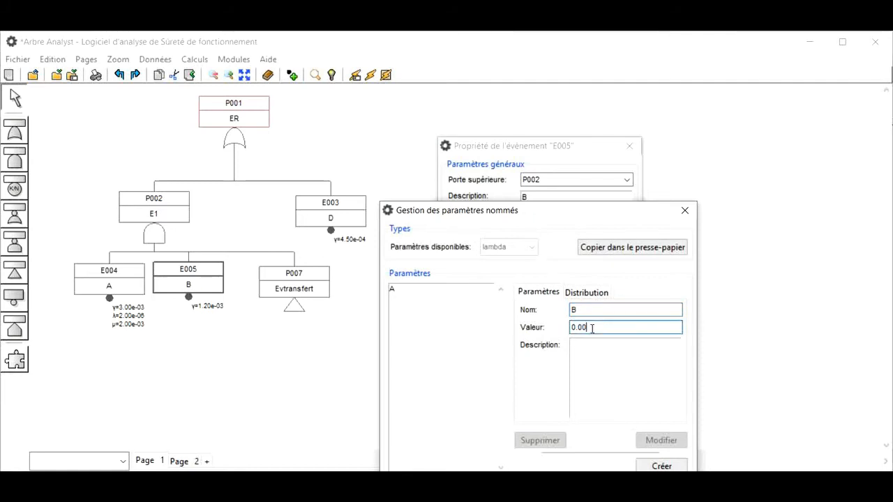
pyautogui.write('0001')
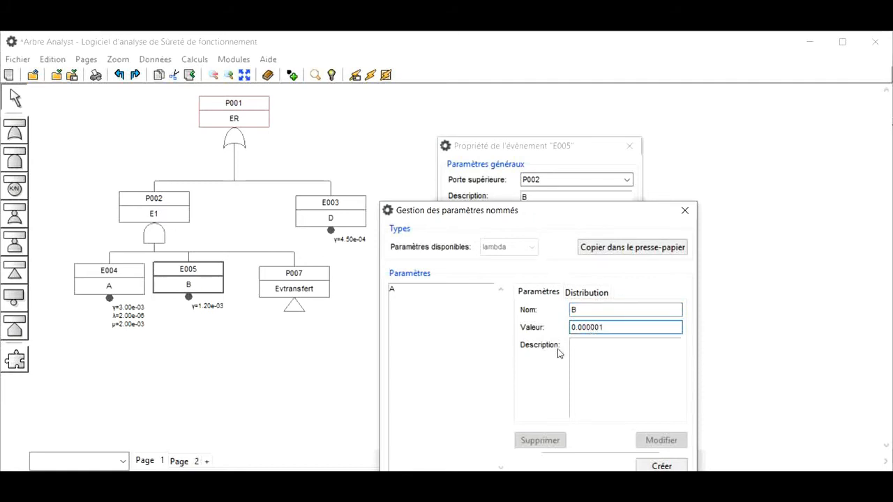
pyautogui.click(649, 465)
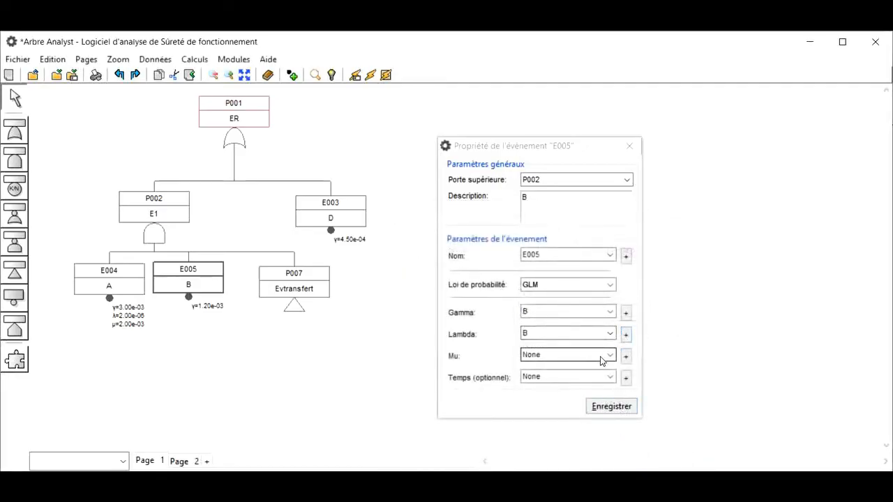
# Create the mu parameter B with value 0.023 for basic event B and save the event
pyautogui.click(626, 356)
pyautogui.click(611, 310)
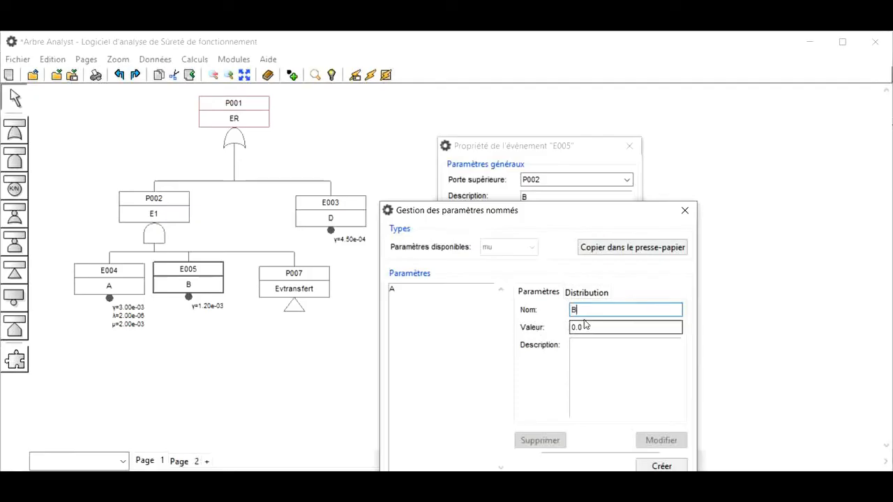
pyautogui.click(598, 328)
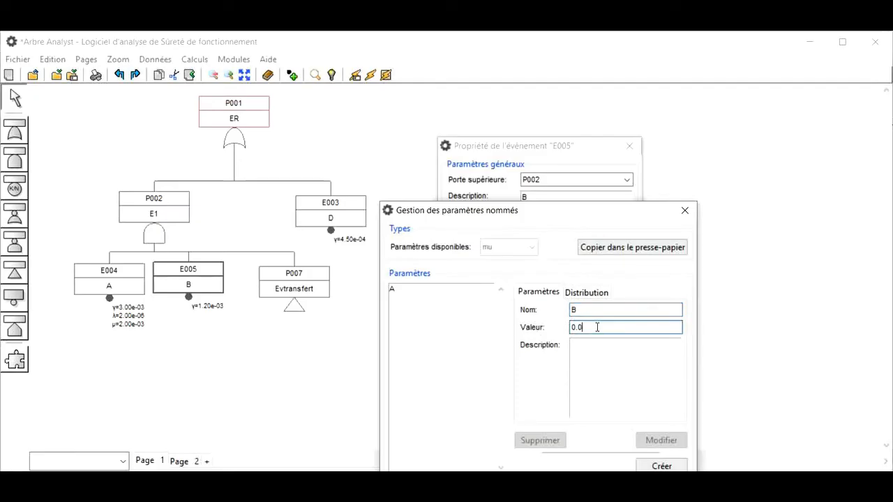
pyautogui.write('23')
pyautogui.click(661, 465)
pyautogui.click(612, 406)
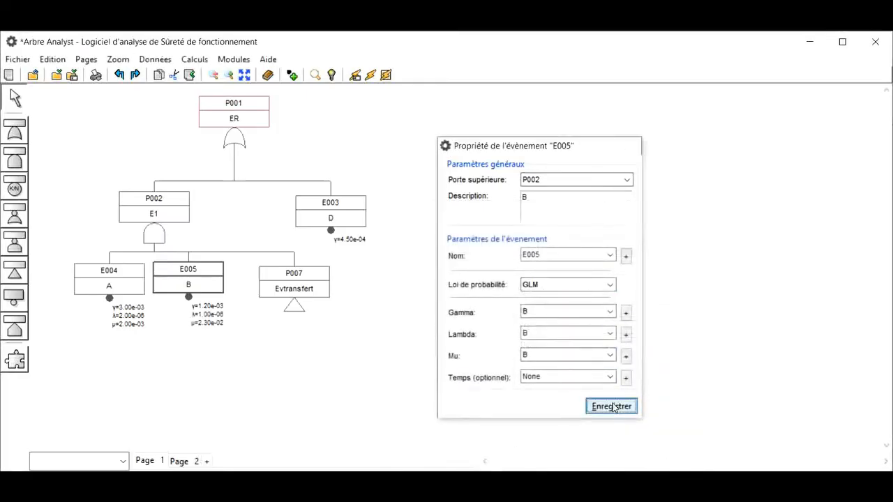
# Change basic event D's probability law to GLM and create its lambda parameter D with value 0.00004
pyautogui.doubleClick(347, 216)
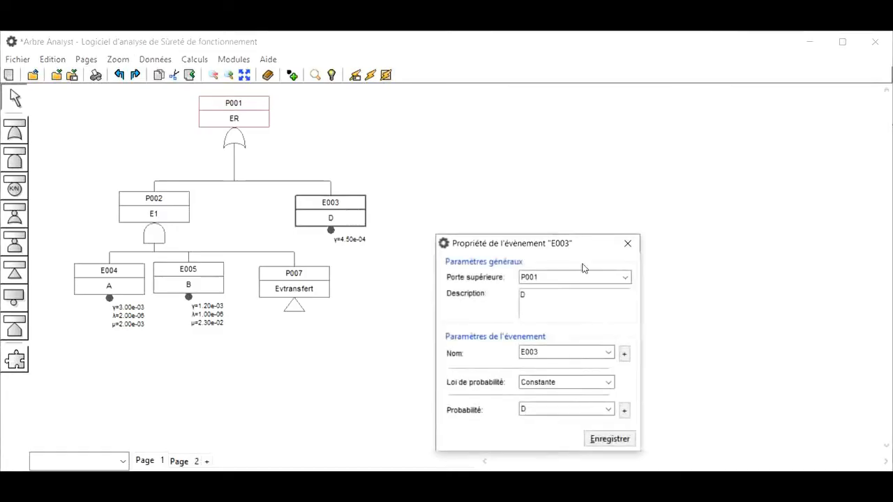
pyautogui.click(608, 383)
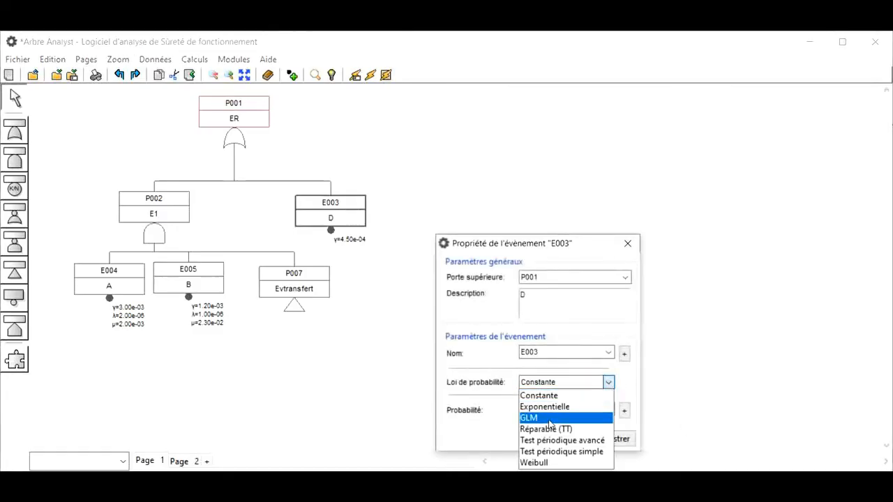
pyautogui.click(550, 422)
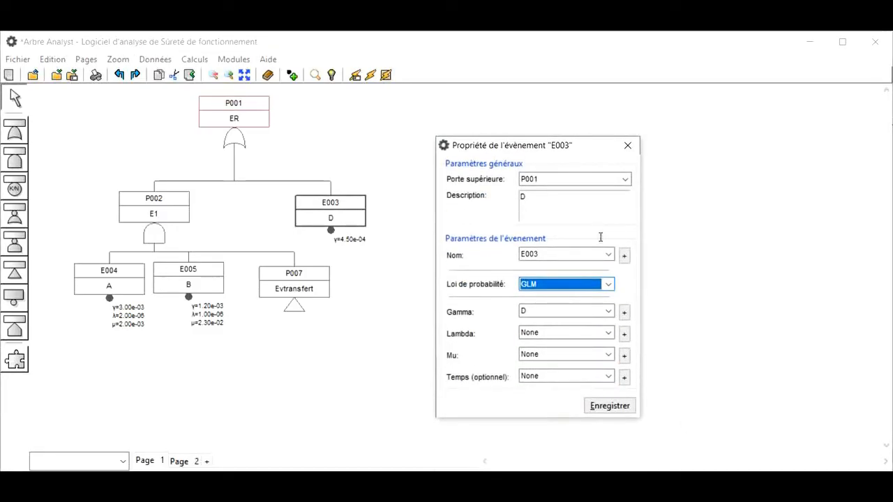
pyautogui.click(624, 334)
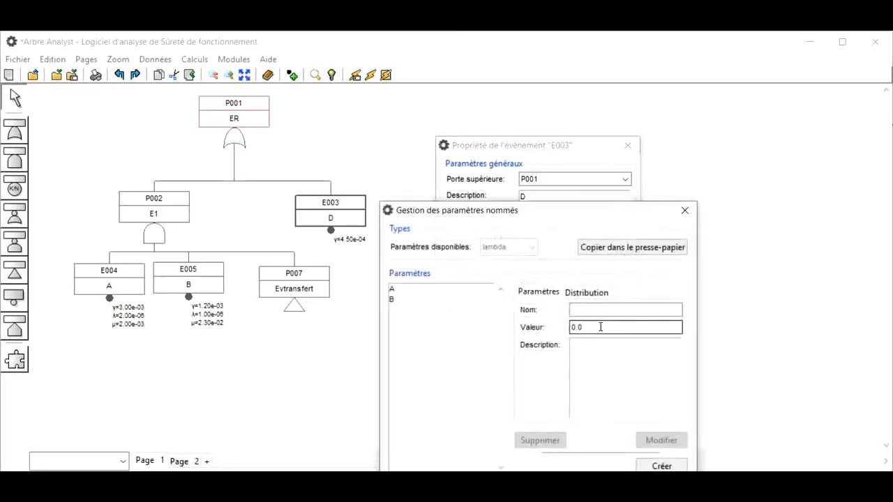
pyautogui.click(603, 309)
pyautogui.click(649, 326)
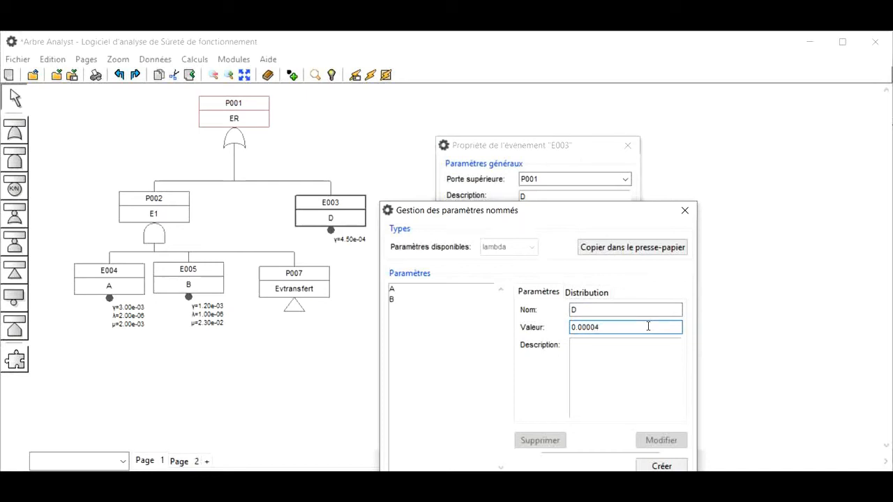
pyautogui.click(662, 466)
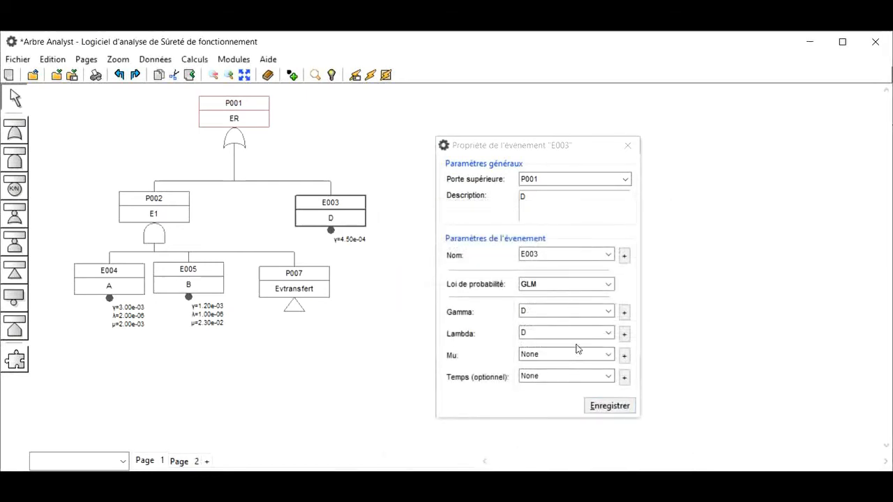
# Create the mu parameter D with value 0.015 for basic event D and save the event
pyautogui.click(623, 355)
pyautogui.click(618, 308)
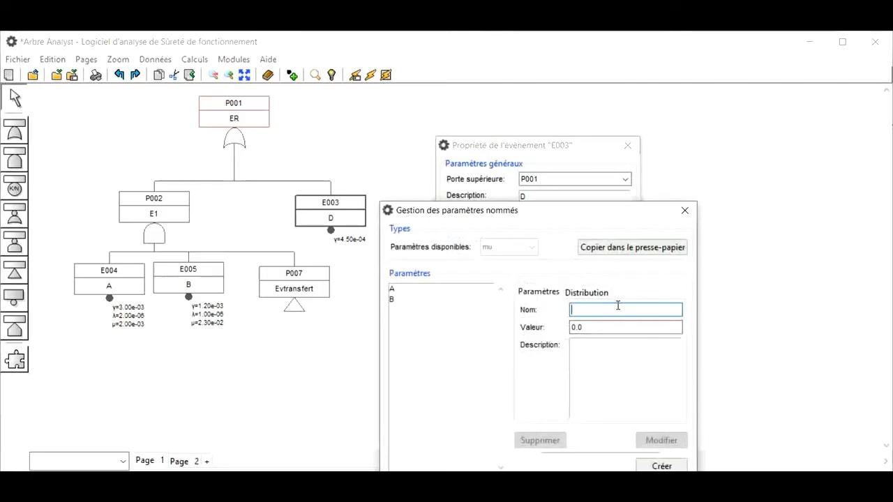
pyautogui.write('D')
pyautogui.click(600, 325)
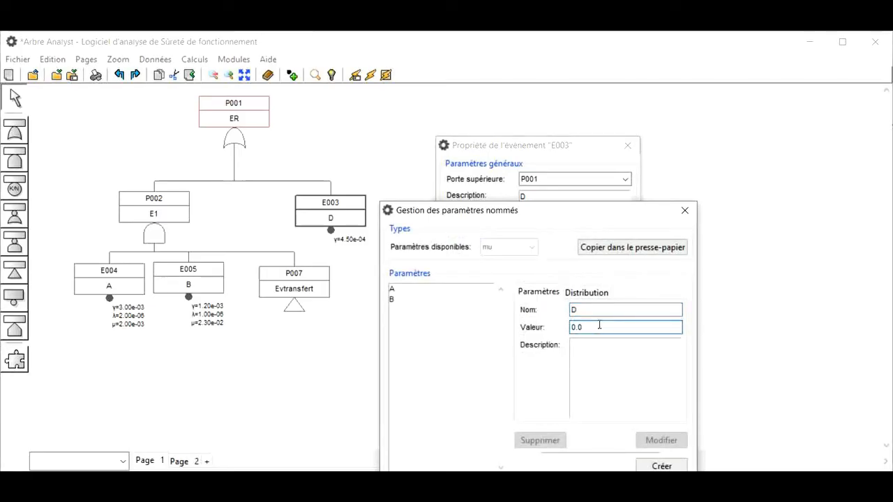
pyautogui.write('015')
pyautogui.click(660, 466)
pyautogui.click(610, 405)
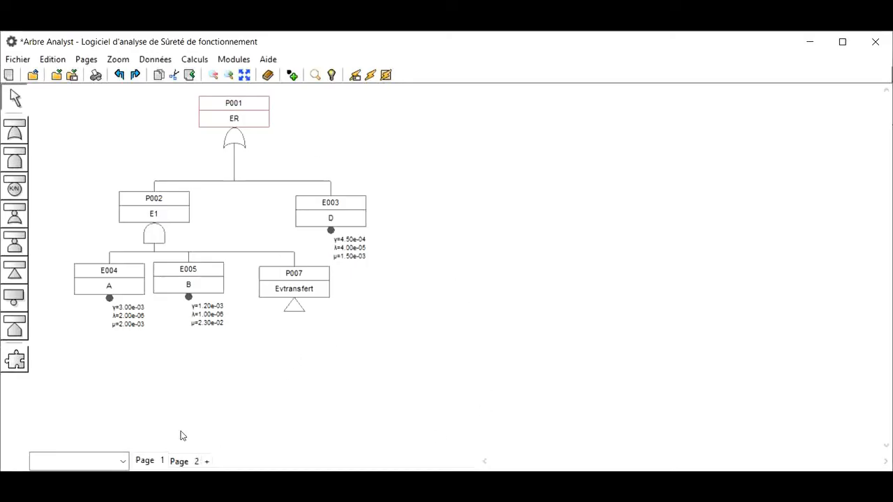
# On page 2, change basic event E's probability law to GLM and create its lambda parameter E with value 0.00005
pyautogui.click(187, 465)
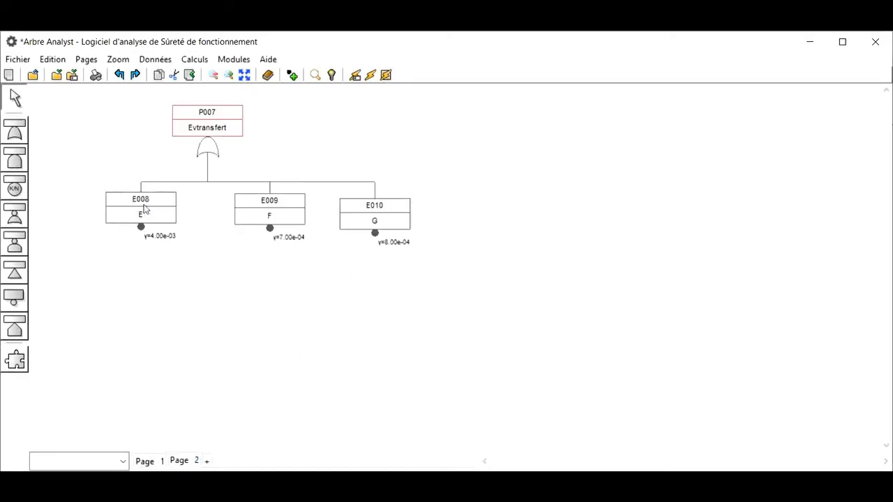
pyautogui.doubleClick(144, 208)
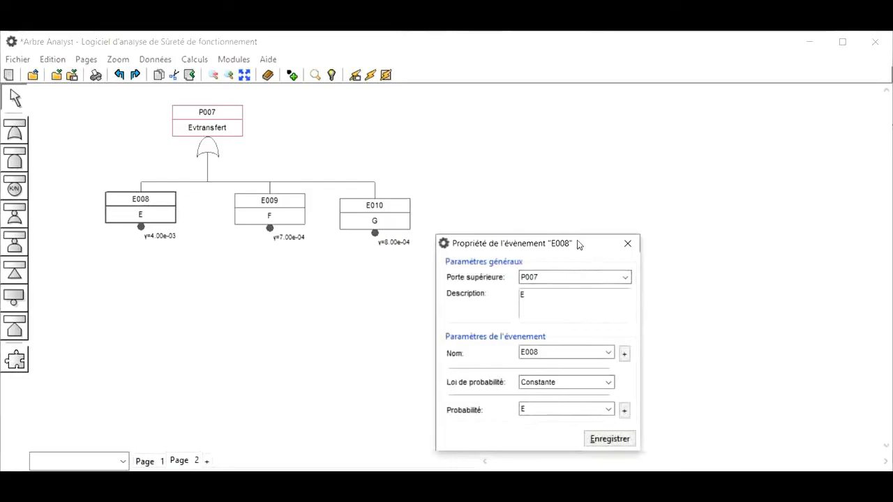
pyautogui.moveTo(578, 244); pyautogui.dragTo(588, 140)
pyautogui.click(617, 280)
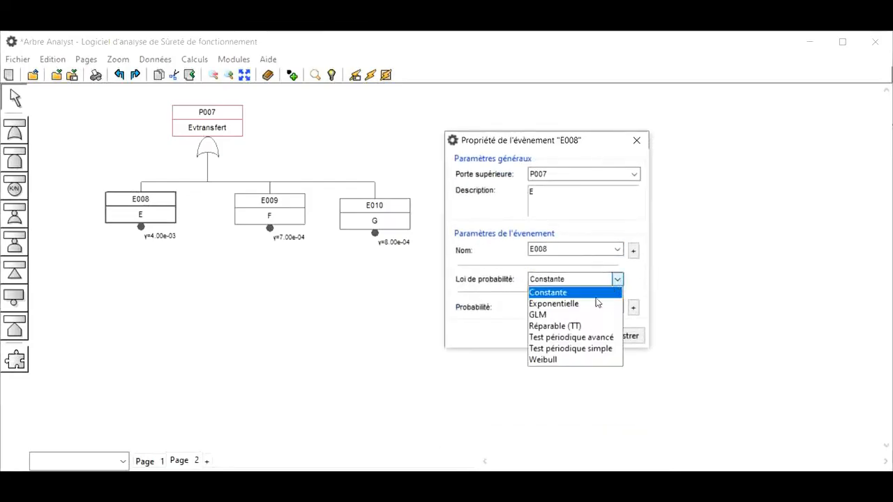
pyautogui.click(594, 313)
pyautogui.click(633, 330)
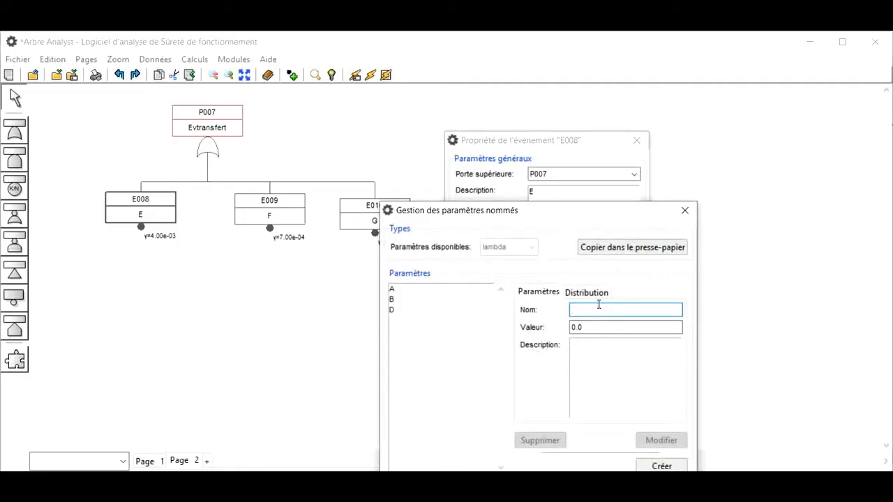
pyautogui.click(621, 329)
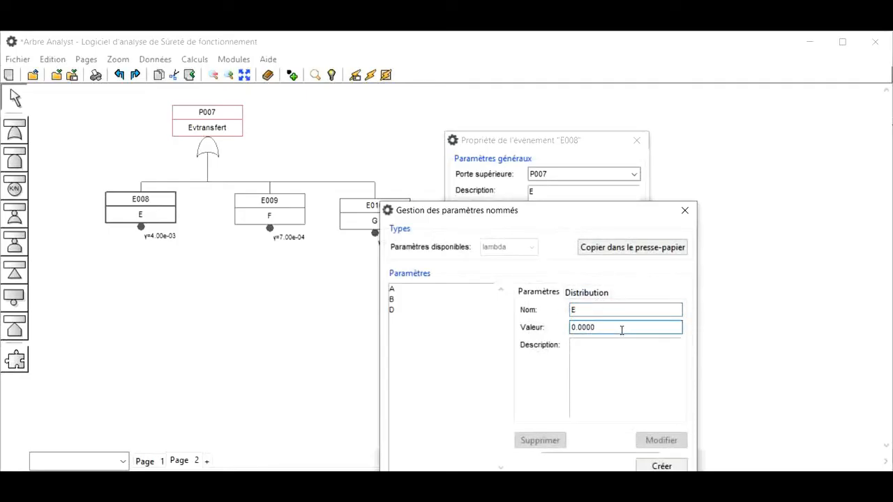
pyautogui.write('0005')
pyautogui.click(660, 466)
# Create the mu parameter E with value 0.016 for basic event E and save the event
pyautogui.click(633, 350)
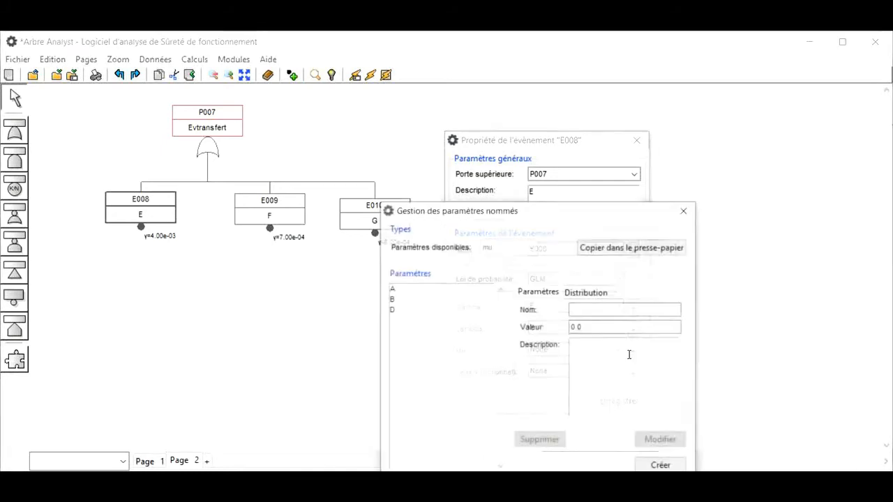
pyautogui.click(596, 311)
pyautogui.click(596, 312)
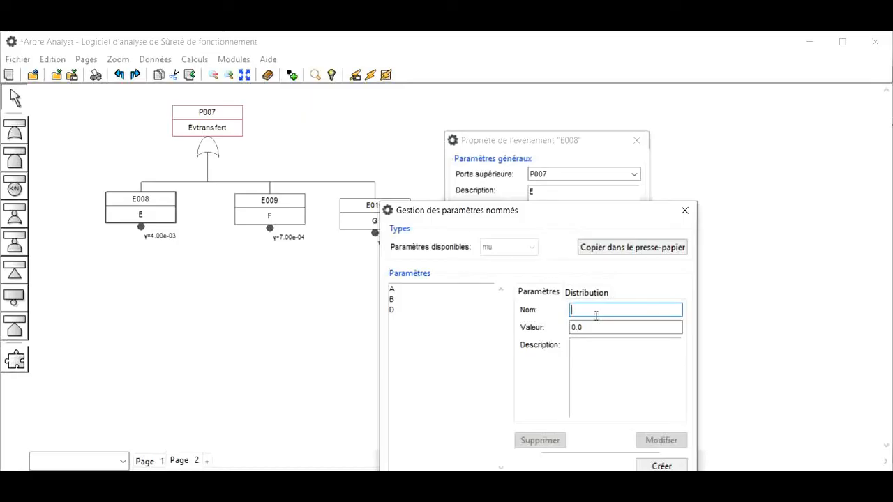
pyautogui.click(595, 328)
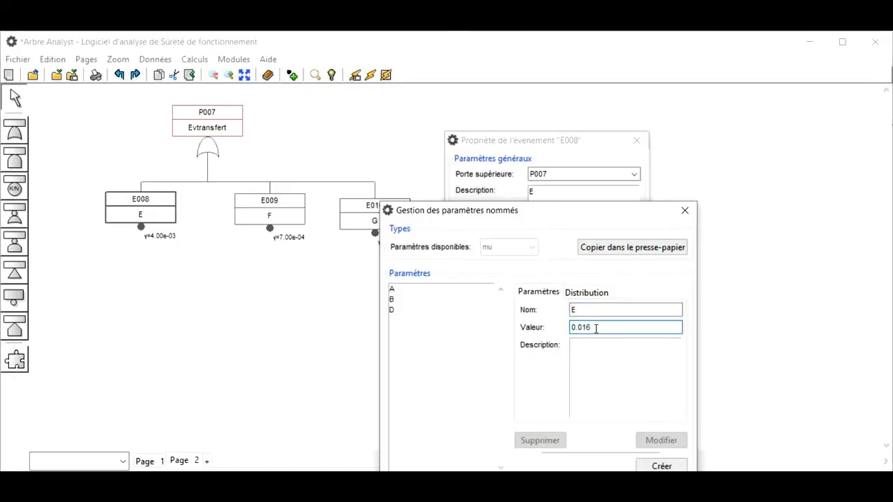
pyautogui.click(662, 466)
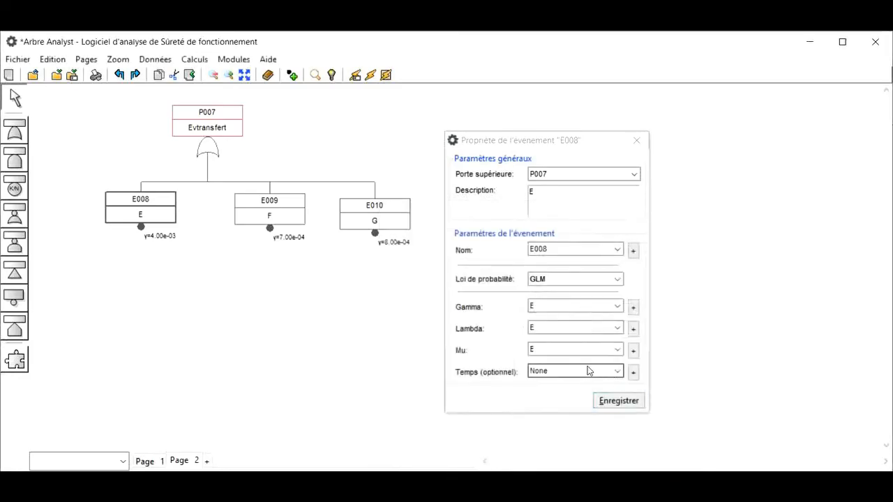
pyautogui.click(616, 402)
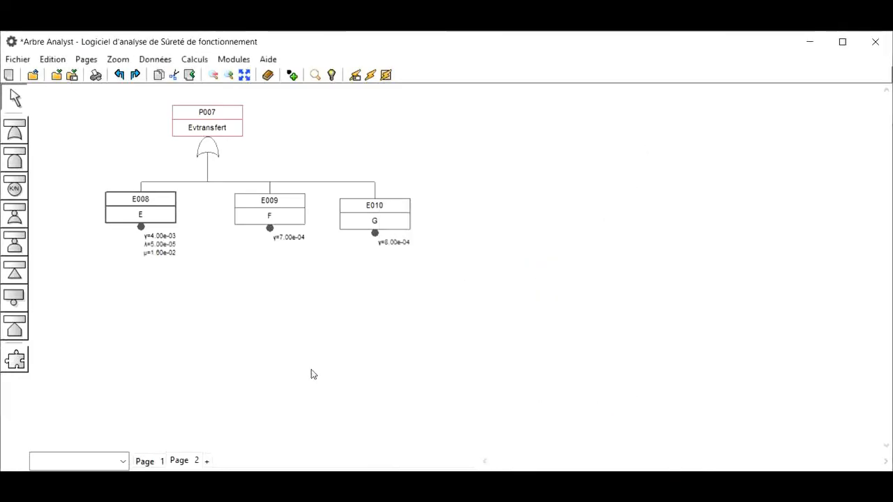
# Change basic event F's probability law to GLM and create its lambda parameter F with value 0.00004
pyautogui.doubleClick(276, 224)
pyautogui.click(607, 383)
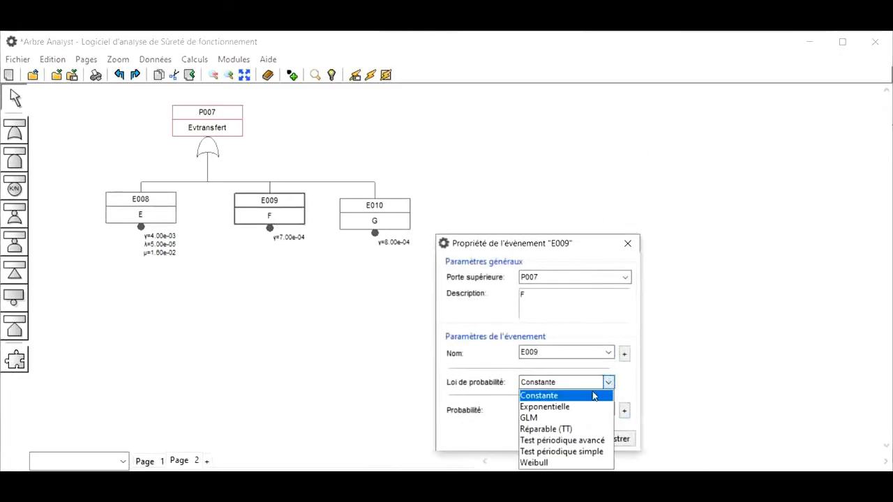
pyautogui.click(561, 418)
pyautogui.moveTo(565, 250); pyautogui.dragTo(580, 134)
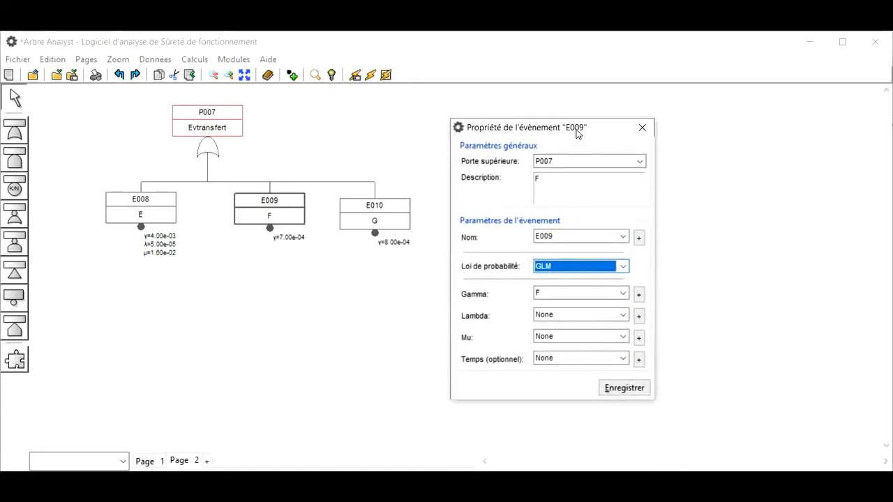
pyautogui.click(638, 315)
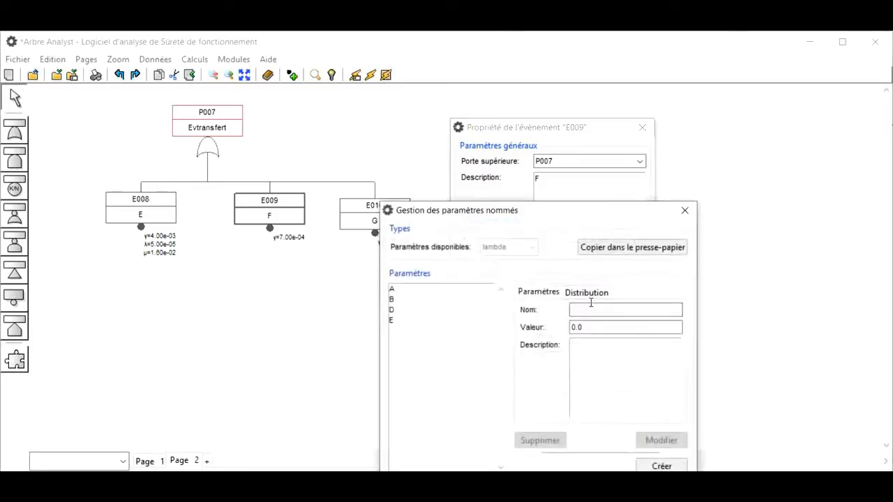
pyautogui.write('F')
pyautogui.click(603, 323)
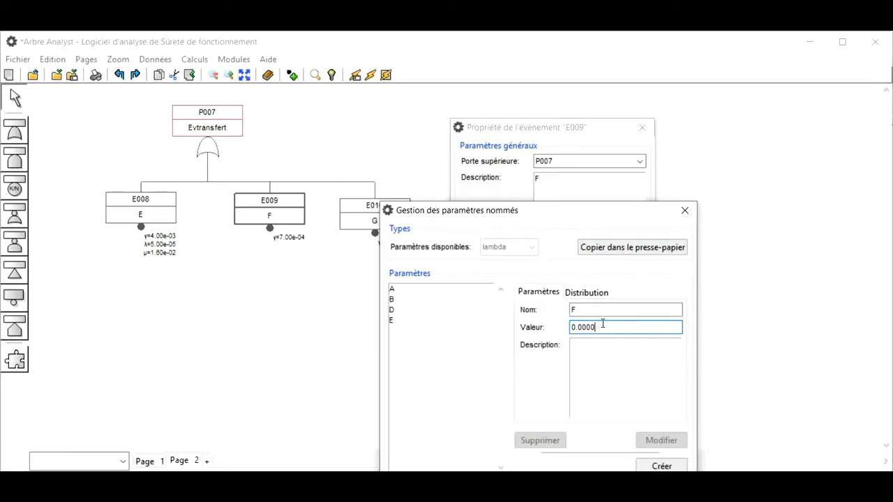
pyautogui.write('0004')
pyautogui.click(658, 464)
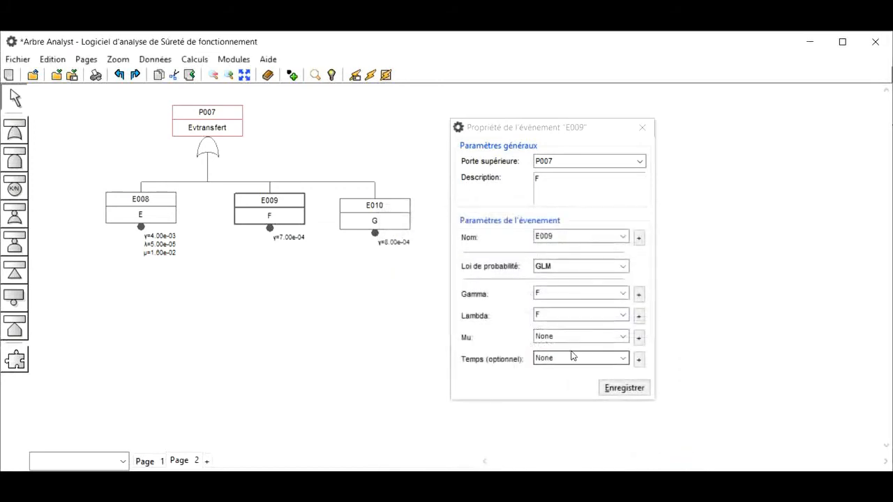
# Create the mu parameter F with value 0.009 for basic event F and save the event
pyautogui.click(639, 339)
pyautogui.click(617, 310)
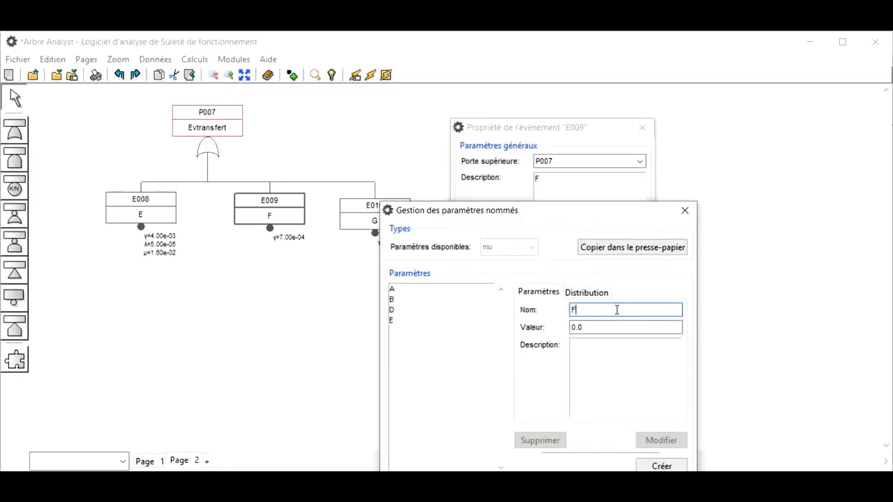
pyautogui.click(633, 325)
pyautogui.write('09')
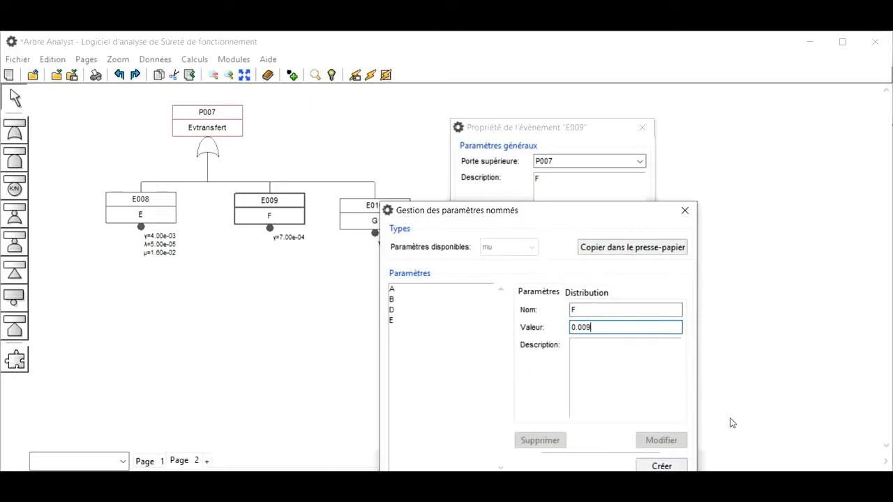
pyautogui.click(663, 466)
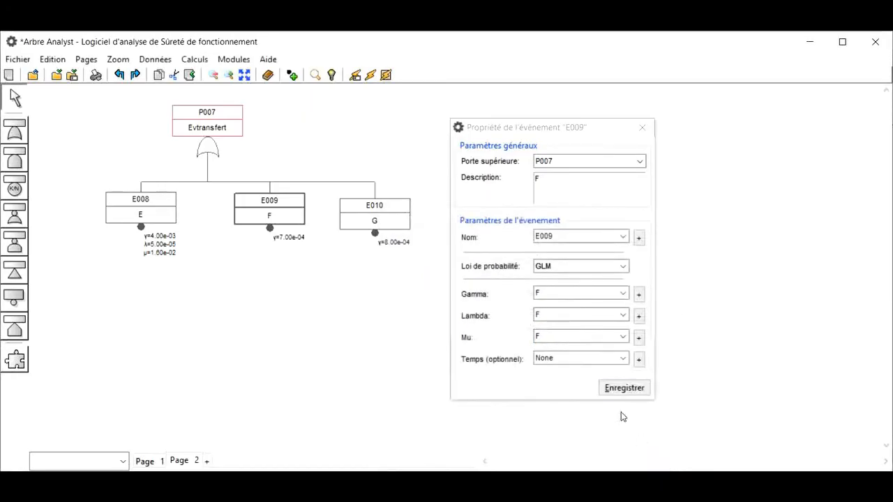
pyautogui.click(626, 388)
# Change basic event G's probability law to GLM and create its lambda parameter named G
pyautogui.doubleClick(403, 215)
pyautogui.moveTo(565, 242); pyautogui.dragTo(573, 134)
pyautogui.click(606, 278)
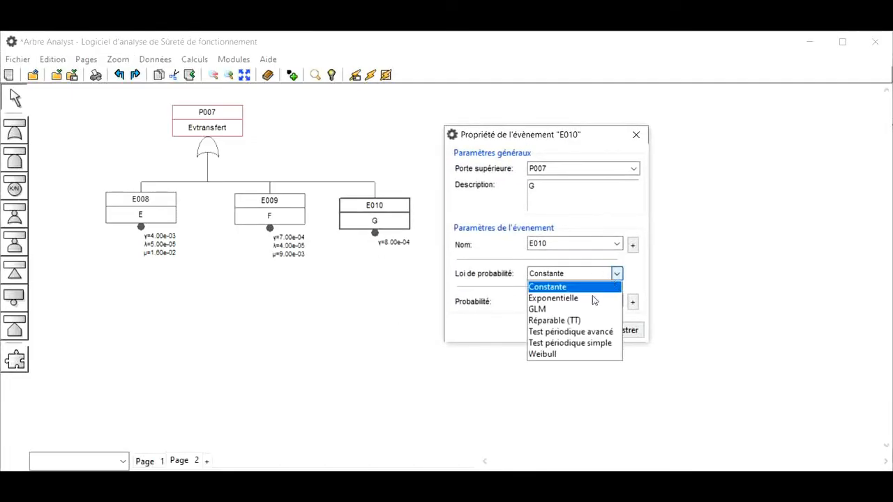
pyautogui.click(579, 310)
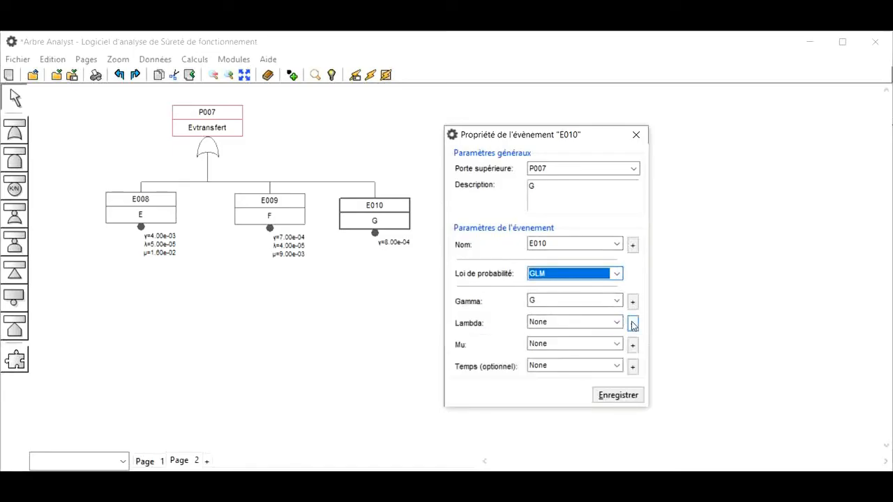
pyautogui.click(616, 321)
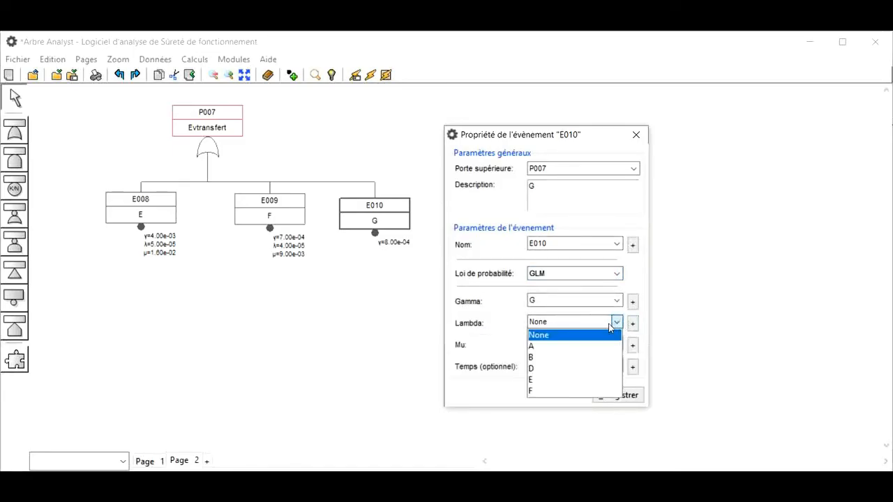
pyautogui.click(632, 324)
pyautogui.click(632, 324)
pyautogui.click(627, 307)
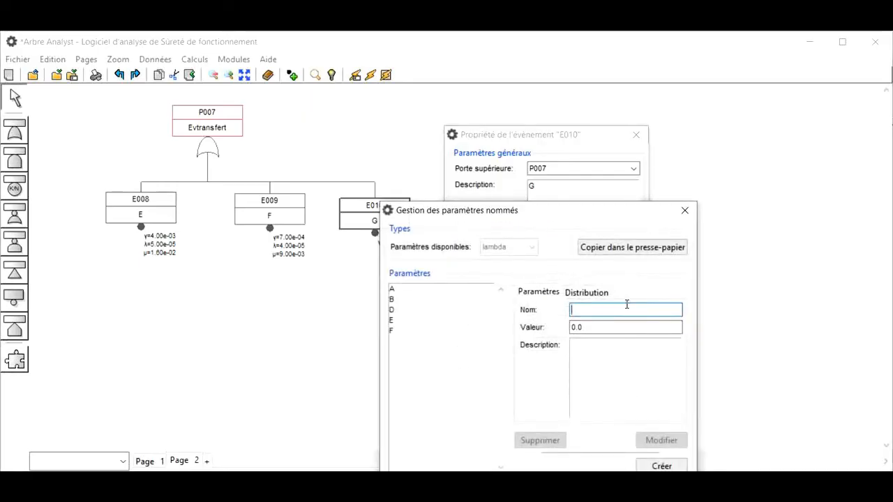
pyautogui.write('G')
pyautogui.press('Tab')
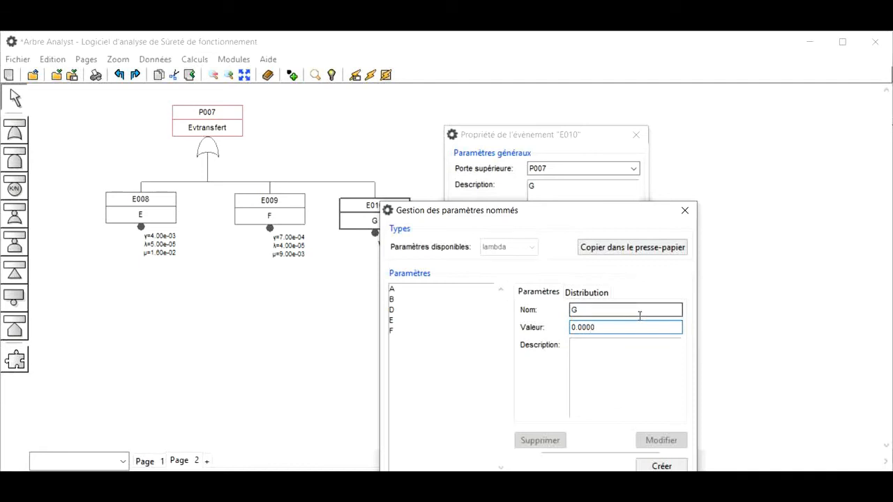
pyautogui.click(661, 466)
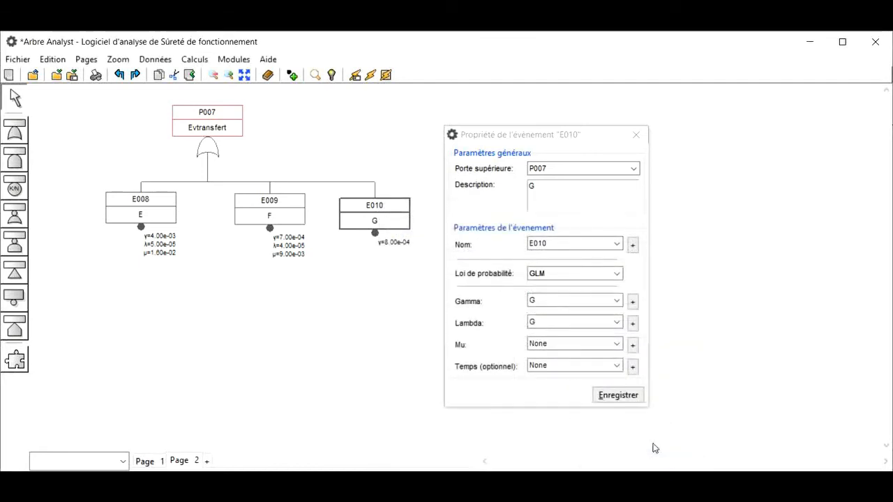
# Create the mu parameter G with value 0.06 for basic event G and save the event
pyautogui.click(632, 344)
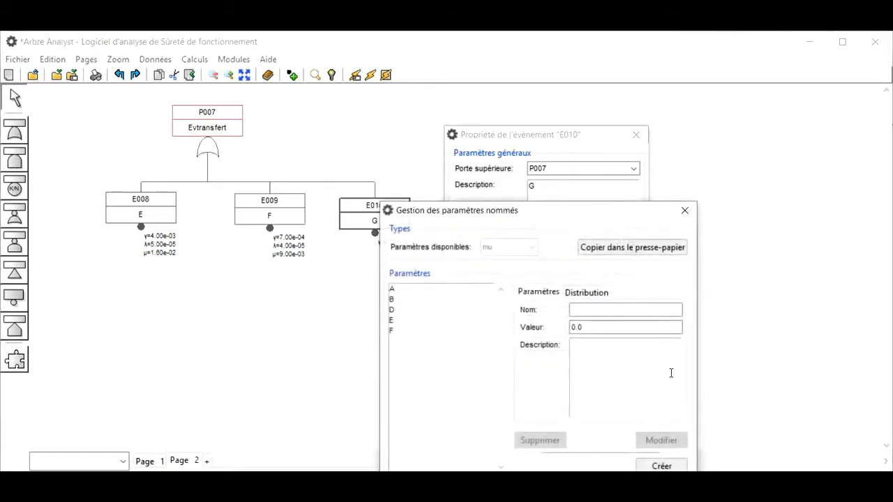
pyautogui.click(623, 309)
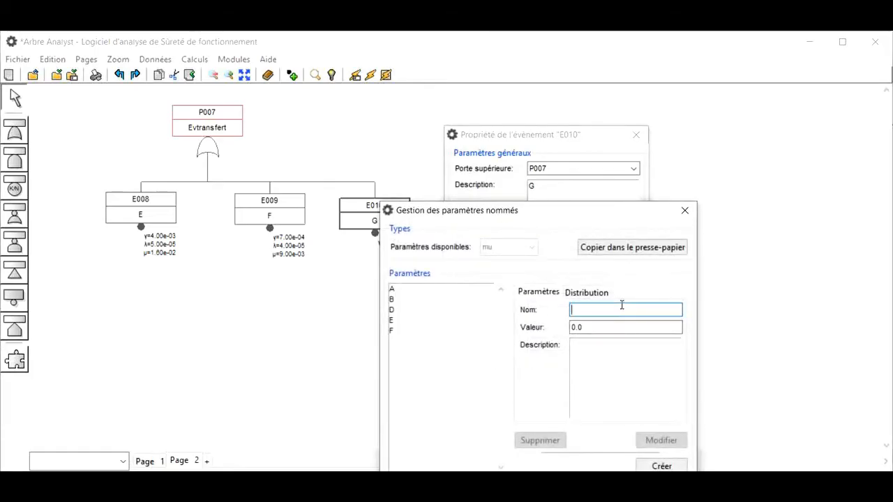
pyautogui.click(580, 327)
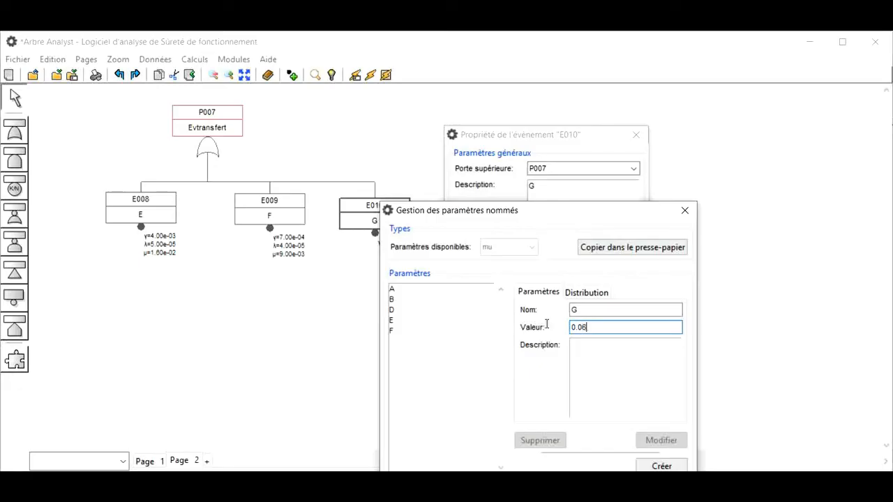
pyautogui.write('6')
pyautogui.click(662, 466)
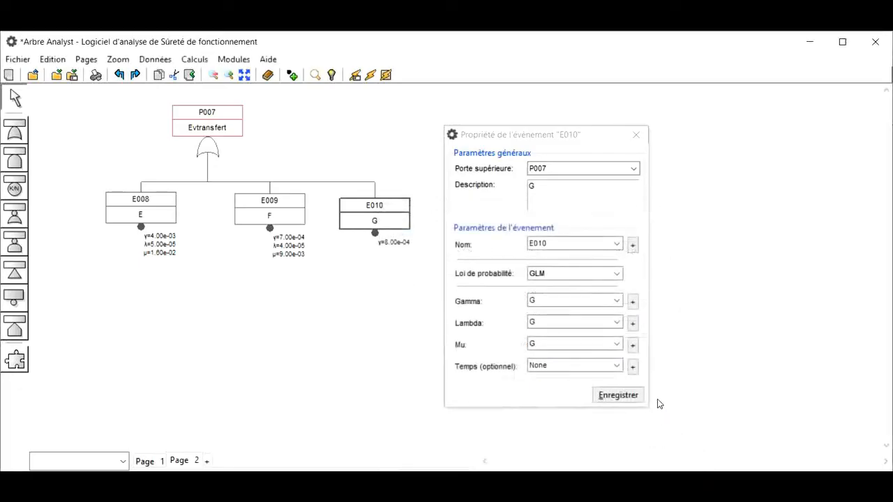
pyautogui.click(618, 396)
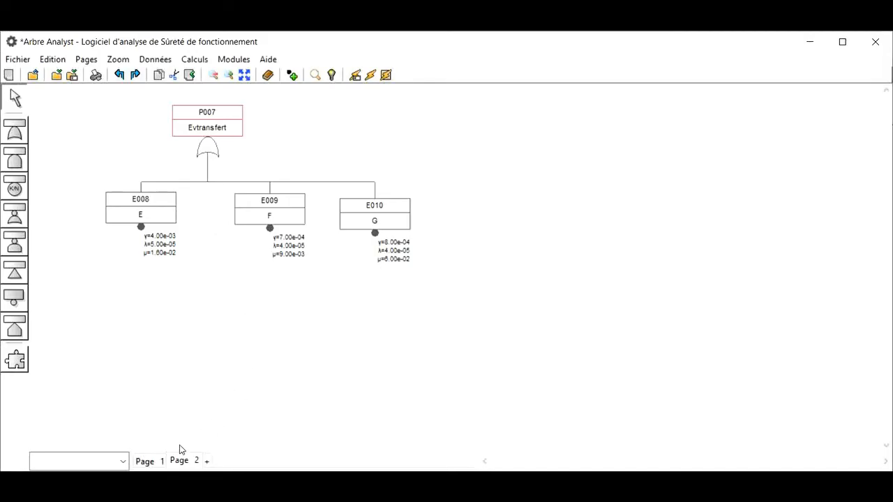
# In the project properties, set the company to ss and complete the author's name
pyautogui.click(145, 61)
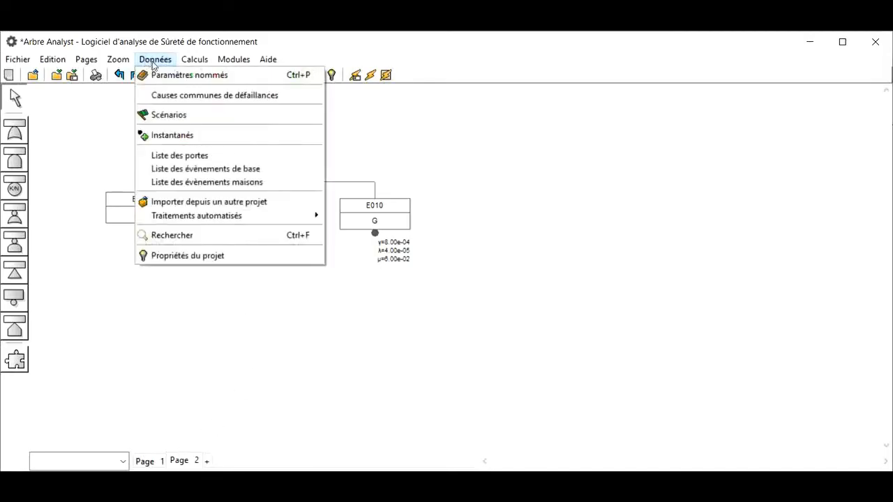
pyautogui.click(205, 262)
pyautogui.moveTo(614, 284); pyautogui.dragTo(604, 188)
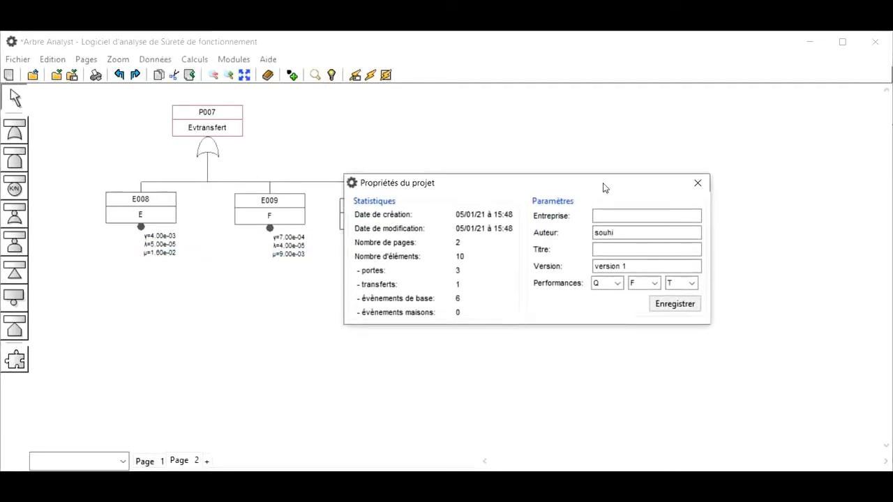
pyautogui.click(604, 210)
pyautogui.click(605, 209)
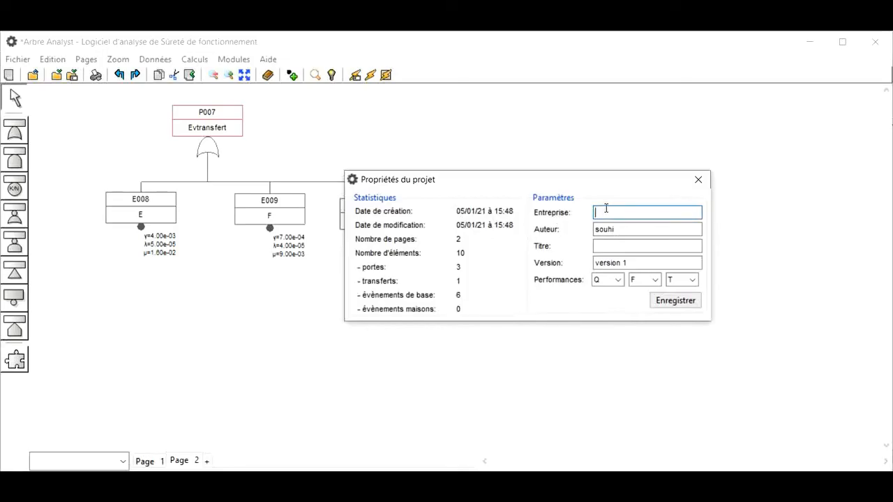
pyautogui.write('ss')
pyautogui.click(659, 229)
# Title the project projetexemple, keep Q as the first performance measure, and save the project properties
pyautogui.click(636, 242)
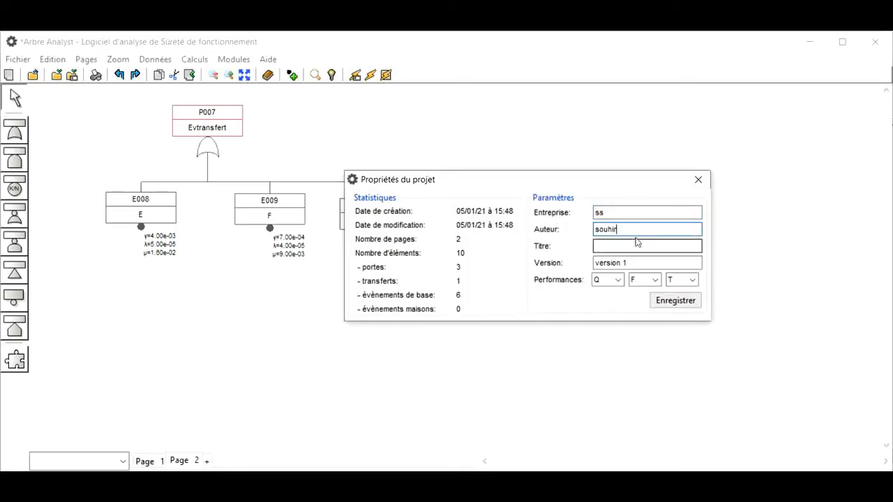
pyautogui.write('projet')
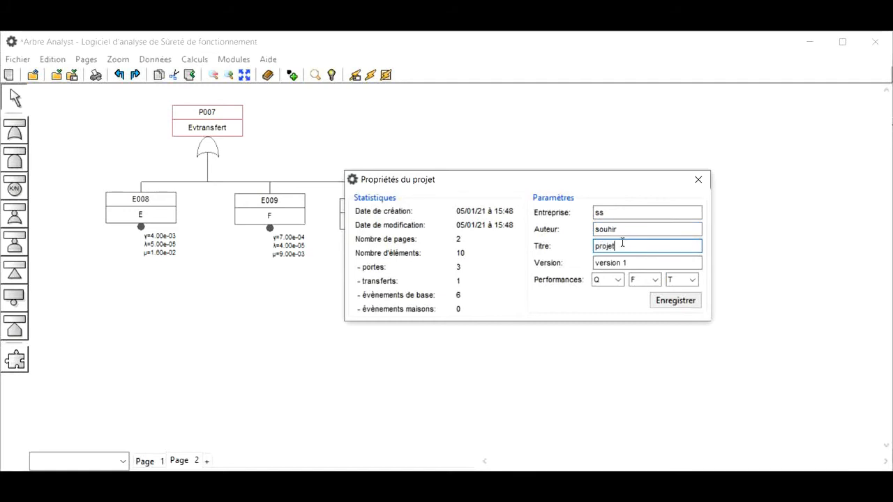
pyautogui.write('example')
pyautogui.click(622, 246)
pyautogui.press('Delete')
pyautogui.write('e')
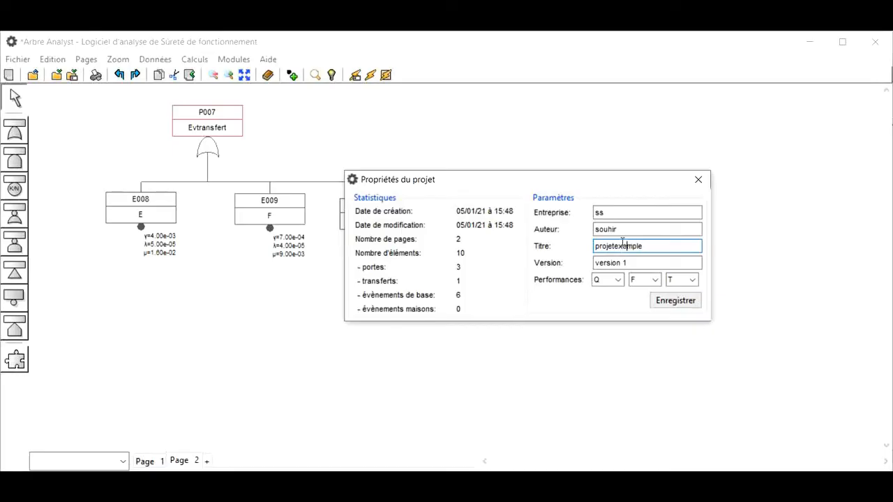
pyautogui.click(619, 281)
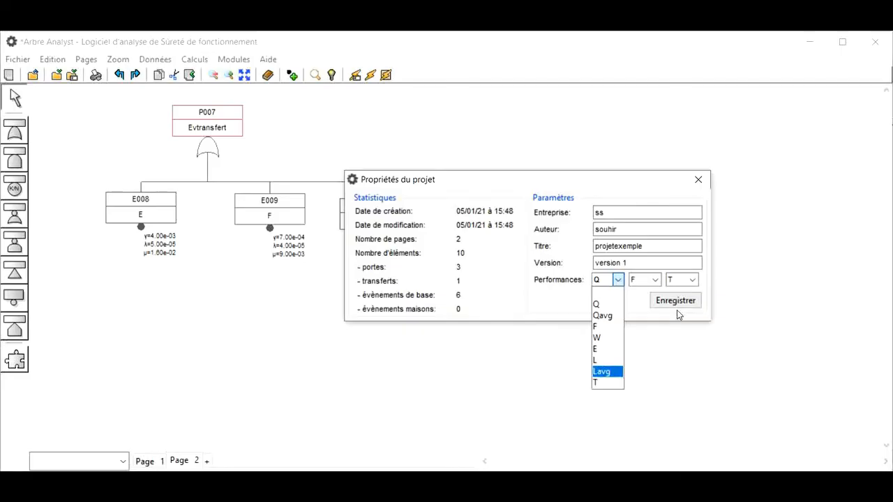
pyautogui.click(634, 302)
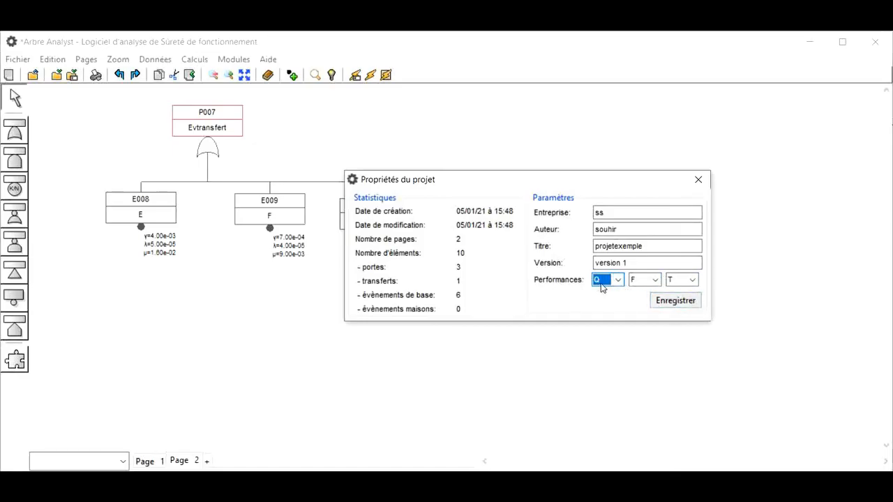
pyautogui.click(678, 302)
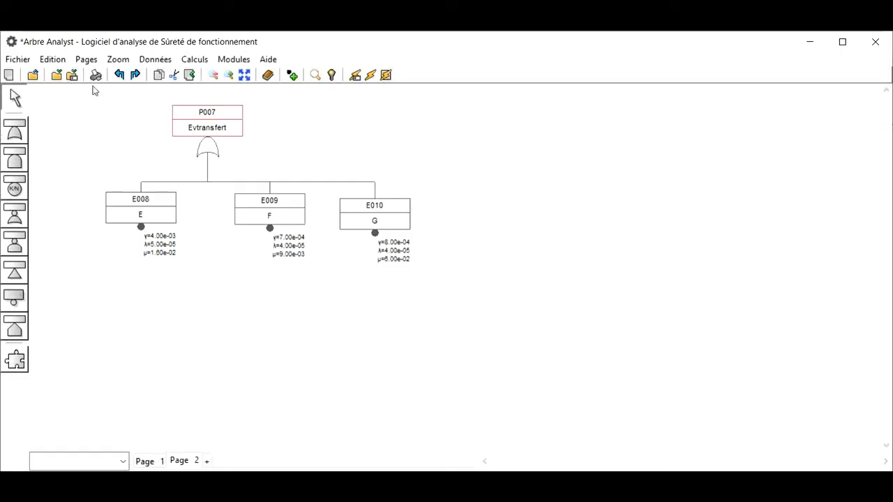
# Run the XFTA calculation with a mission time of 8000 and P001 as the top gate
pyautogui.click(388, 77)
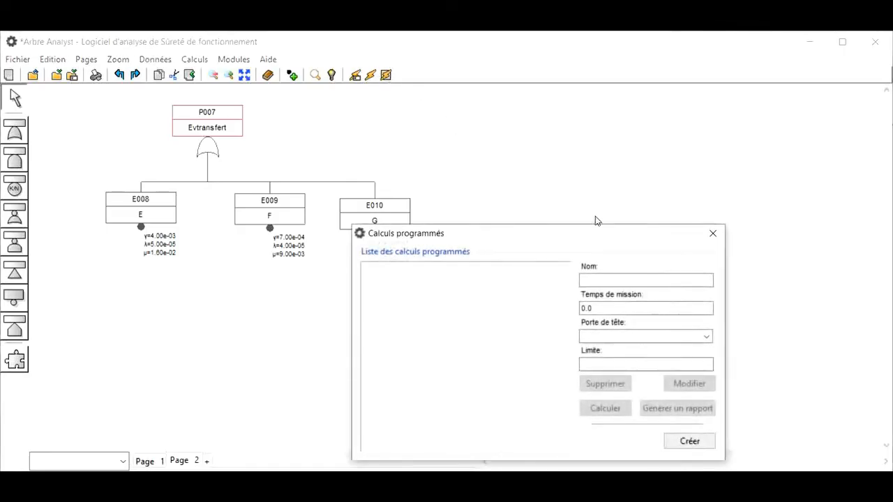
pyautogui.click(713, 233)
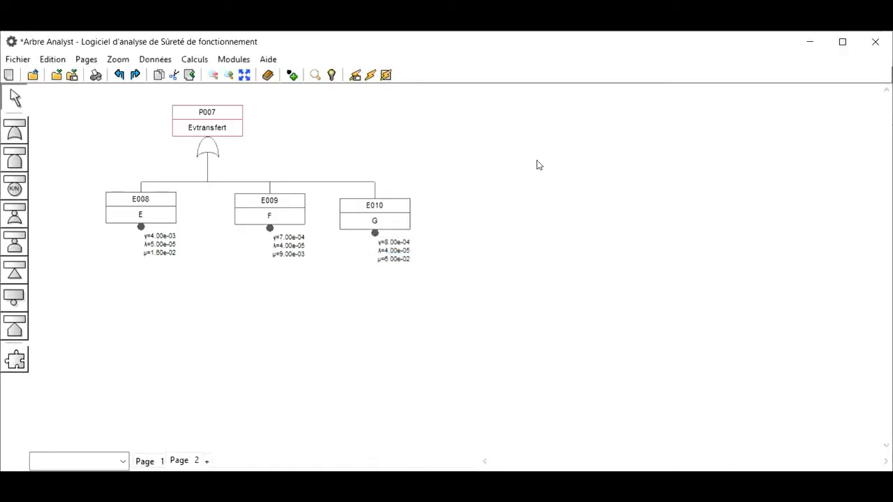
pyautogui.click(370, 76)
pyautogui.moveTo(467, 161); pyautogui.dragTo(436, 101)
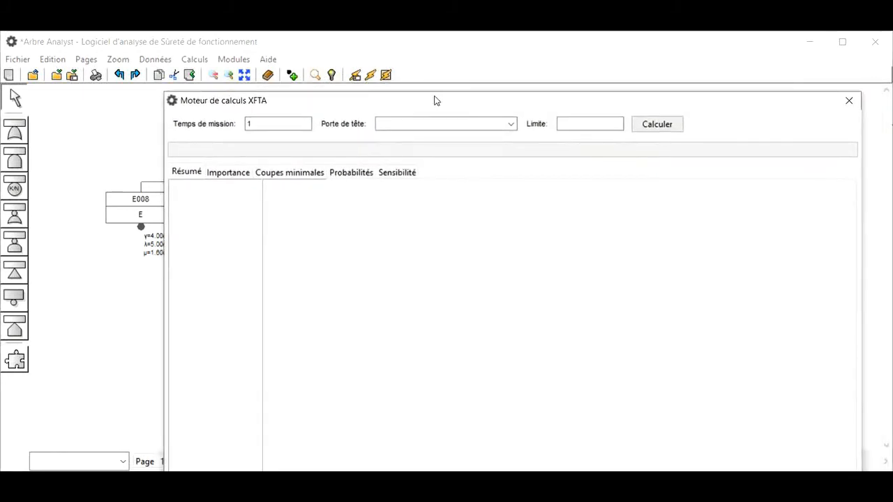
pyautogui.click(269, 123)
pyautogui.moveTo(269, 123); pyautogui.dragTo(236, 124)
pyautogui.click(512, 124)
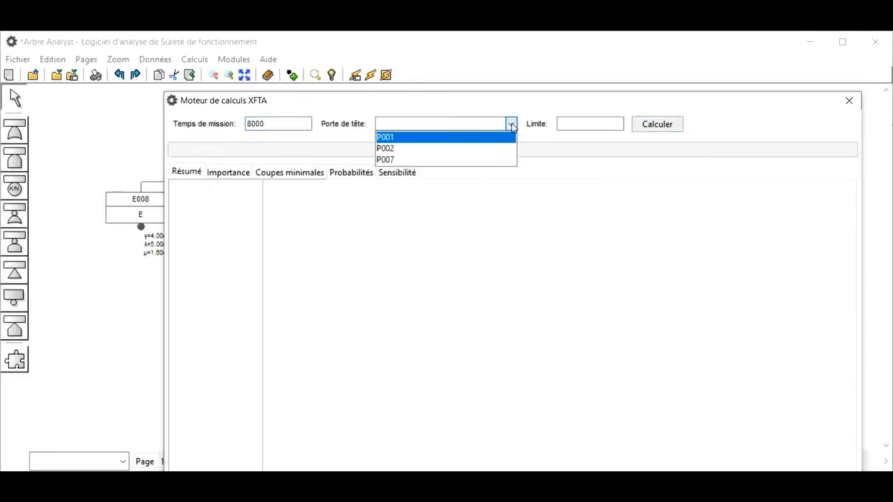
pyautogui.click(491, 137)
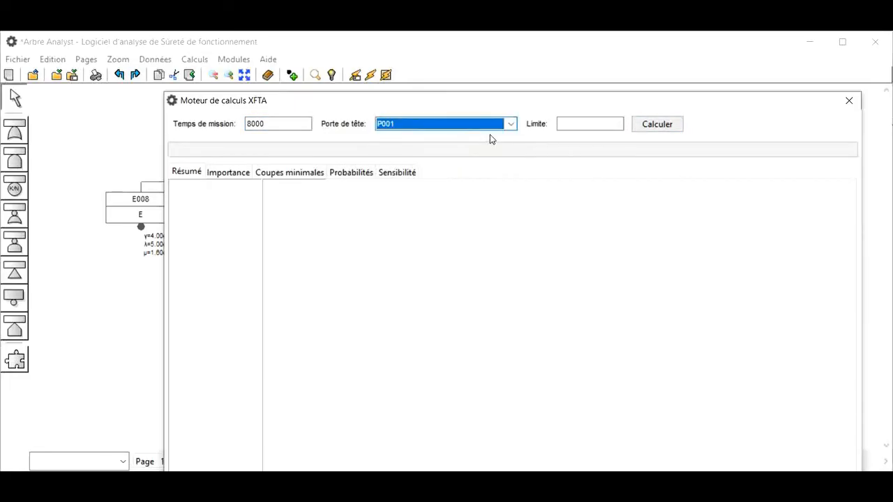
pyautogui.click(667, 122)
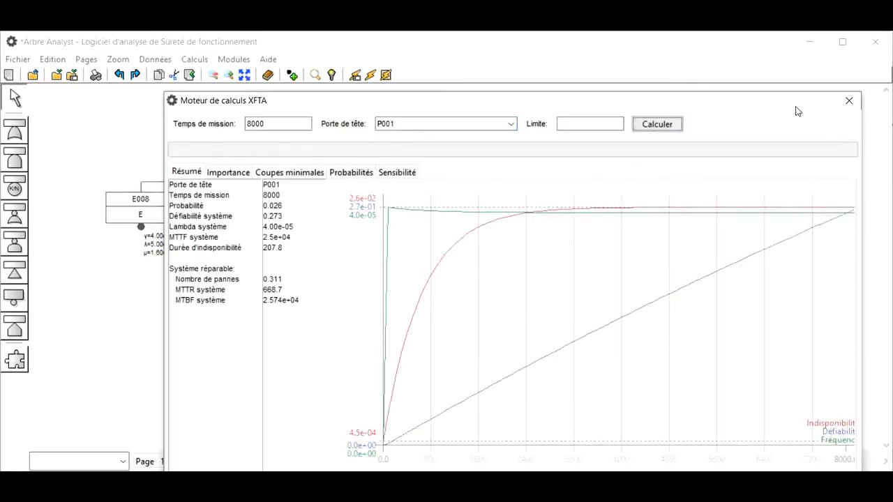
# Examine the P001 results: summary curves, importance factors, minimal cut sets, probabilities and sensitivity
pyautogui.moveTo(752, 102); pyautogui.dragTo(753, 61)
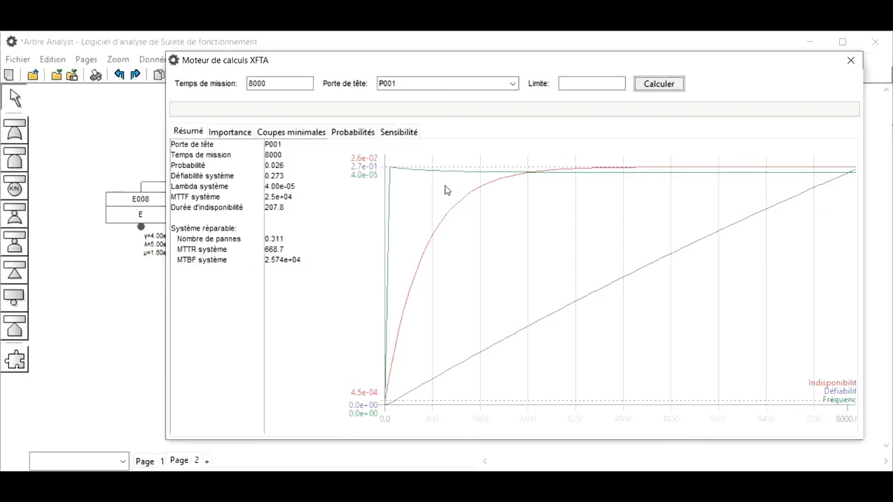
pyautogui.click(229, 133)
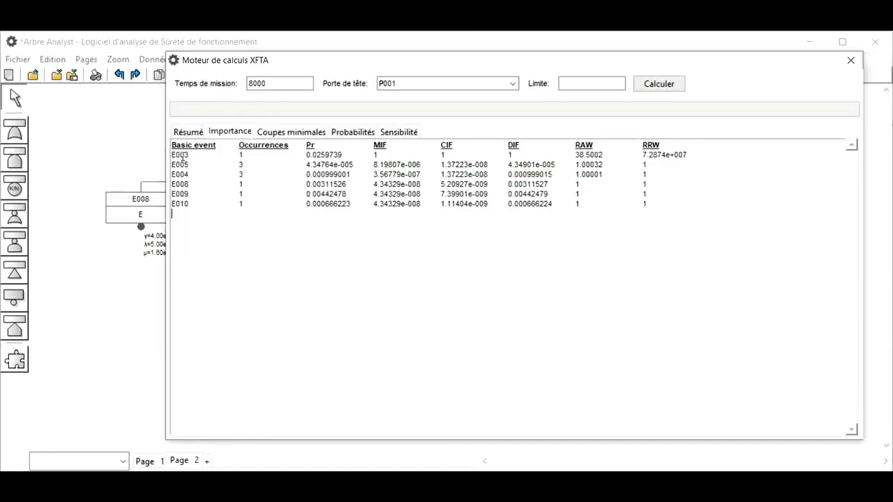
pyautogui.click(295, 132)
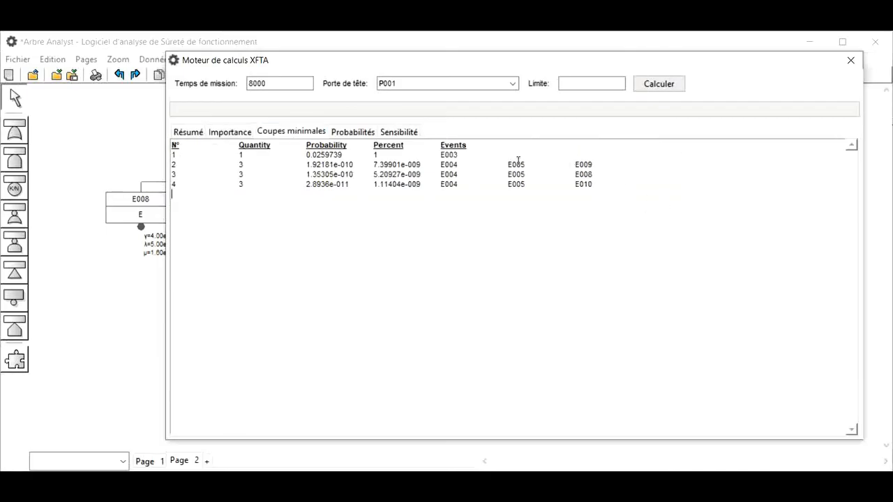
pyautogui.click(360, 135)
pyautogui.scroll(-6, 232, 175)
pyautogui.scroll(6, 236, 185)
pyautogui.scroll(-9, 237, 188)
pyautogui.click(397, 132)
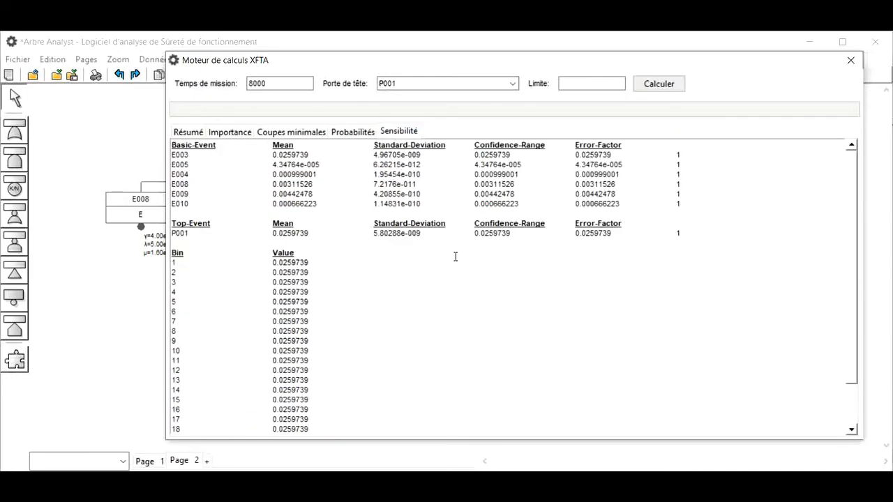
pyautogui.scroll(-1, 402, 265)
pyautogui.scroll(1, 386, 265)
pyautogui.click(191, 134)
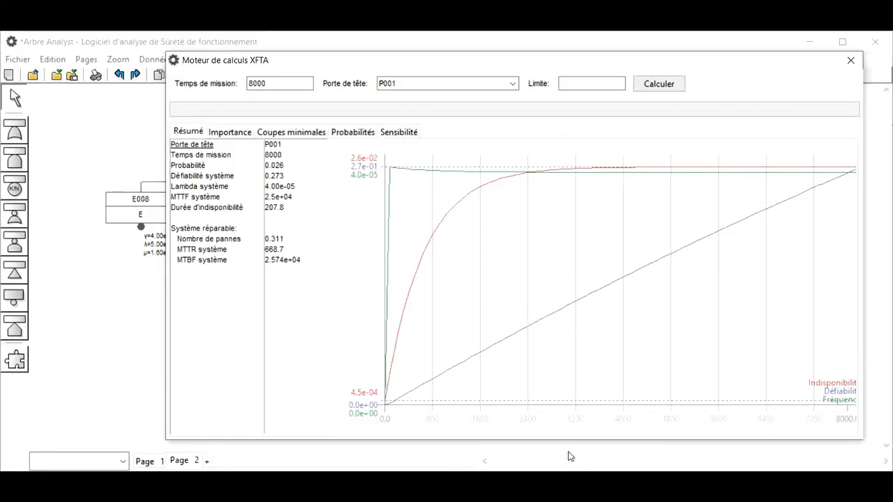
pyautogui.moveTo(809, 64); pyautogui.dragTo(743, 66)
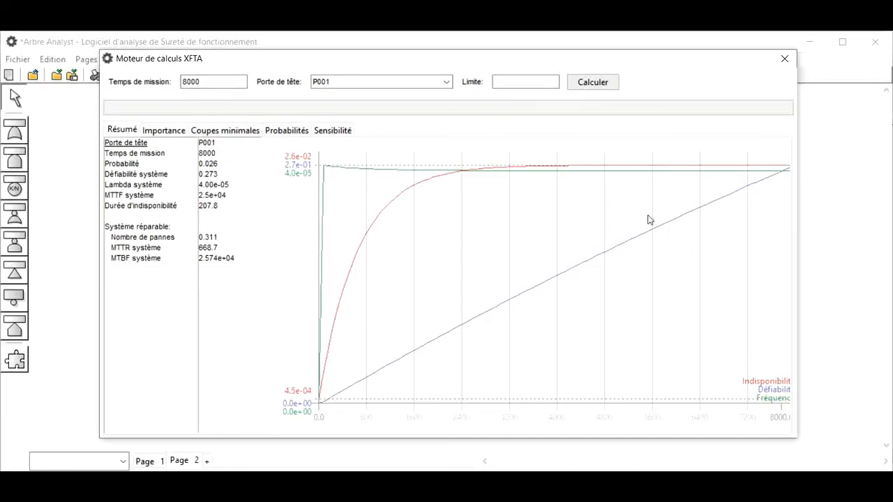
pyautogui.click(784, 61)
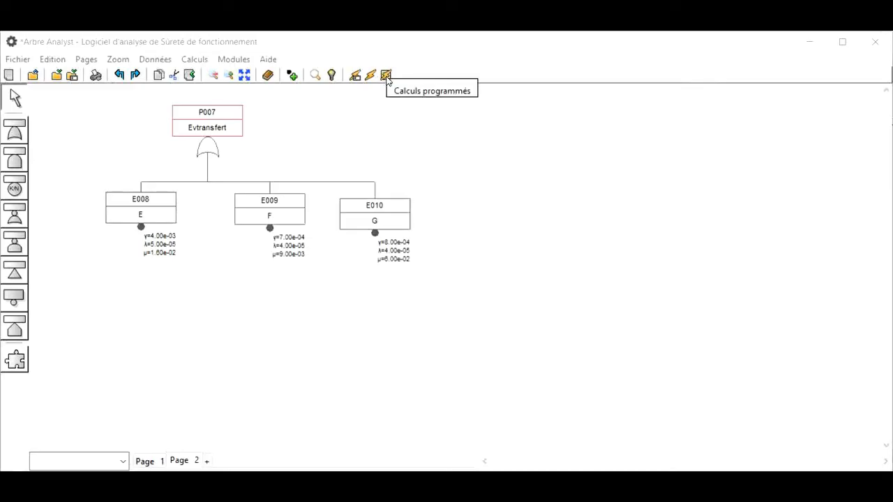
# Create the scheduled calculation calcul1 with mission time 8000 and top gate P001, and run it
pyautogui.click(387, 75)
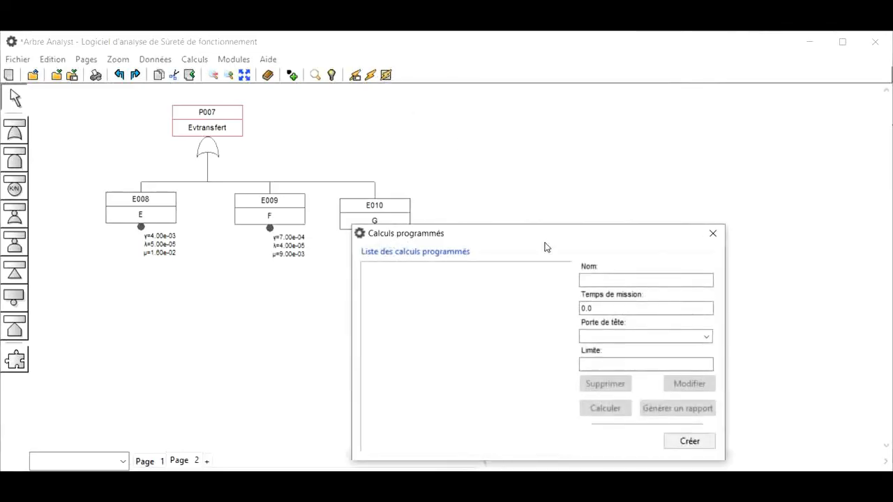
pyautogui.moveTo(540, 236); pyautogui.dragTo(459, 146)
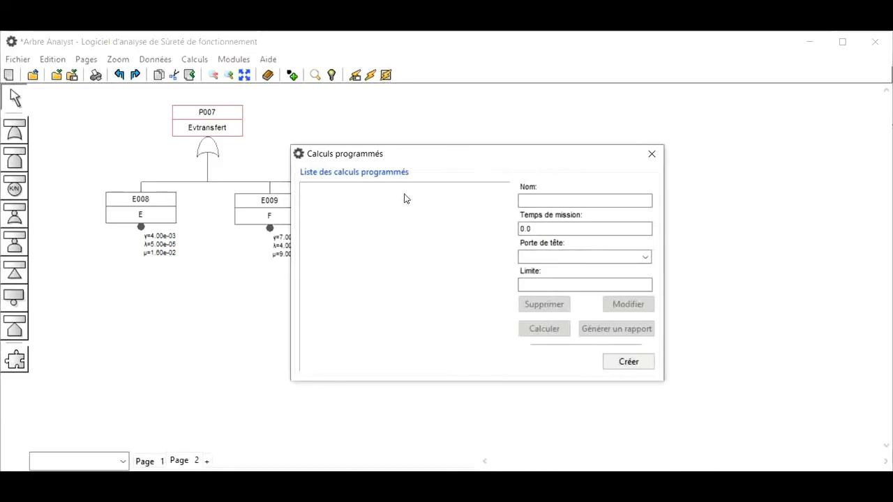
pyautogui.click(533, 196)
pyautogui.write('calcul1')
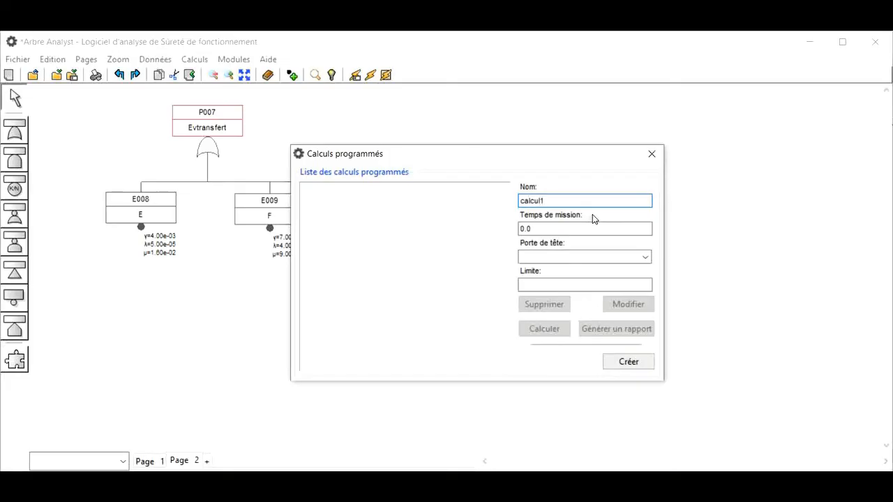
pyautogui.moveTo(576, 226); pyautogui.dragTo(503, 232)
pyautogui.write('8000')
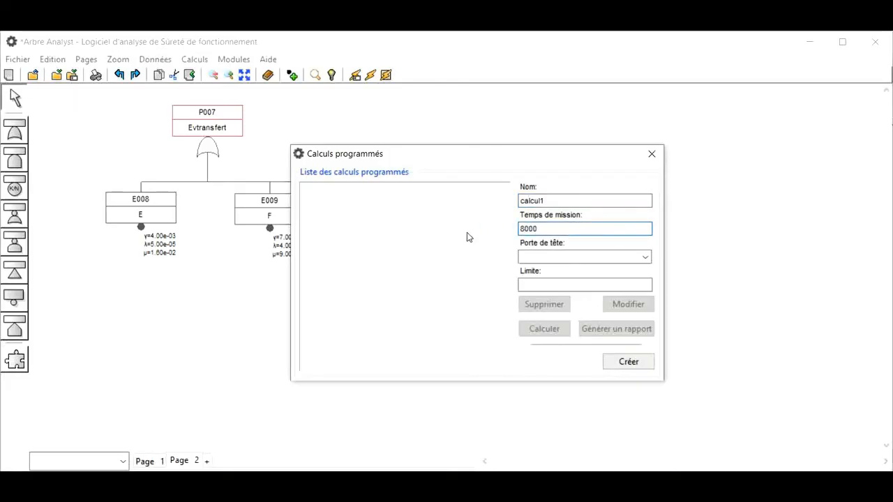
pyautogui.click(646, 258)
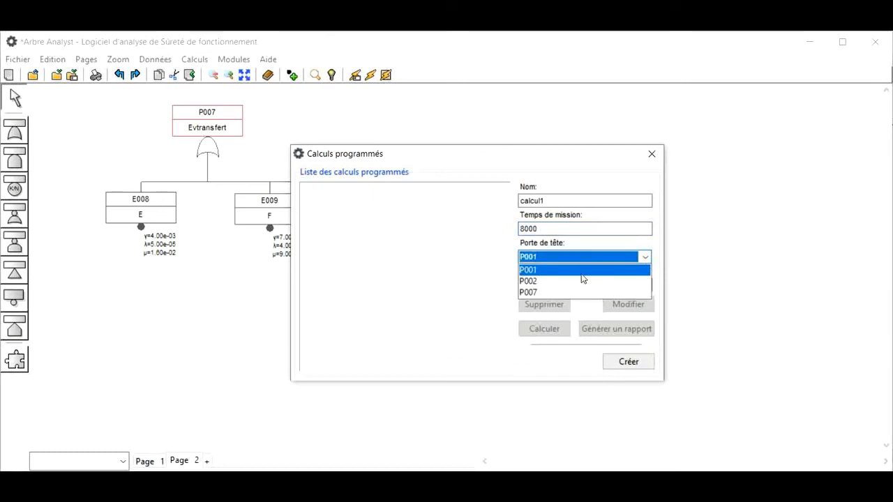
pyautogui.click(583, 270)
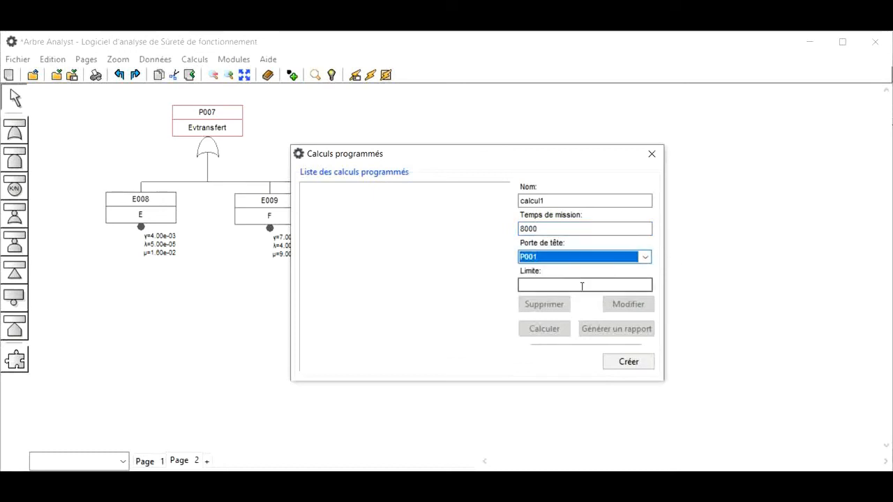
pyautogui.click(626, 362)
pyautogui.click(318, 190)
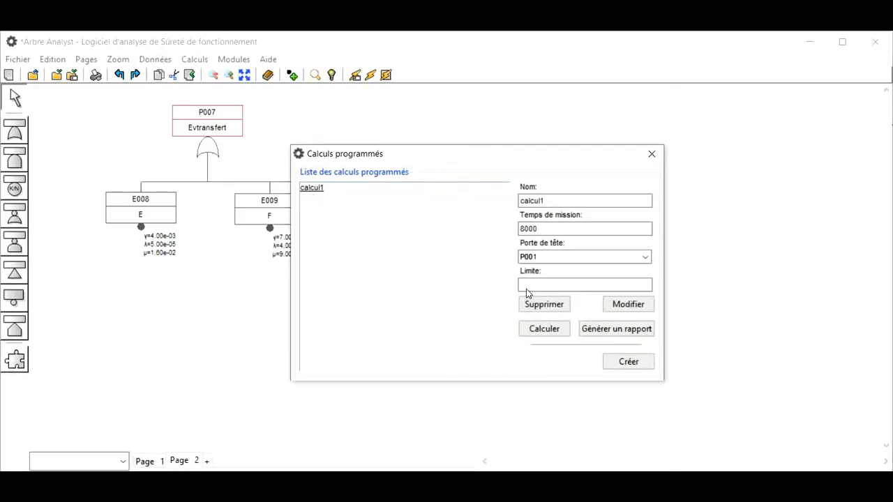
pyautogui.click(541, 336)
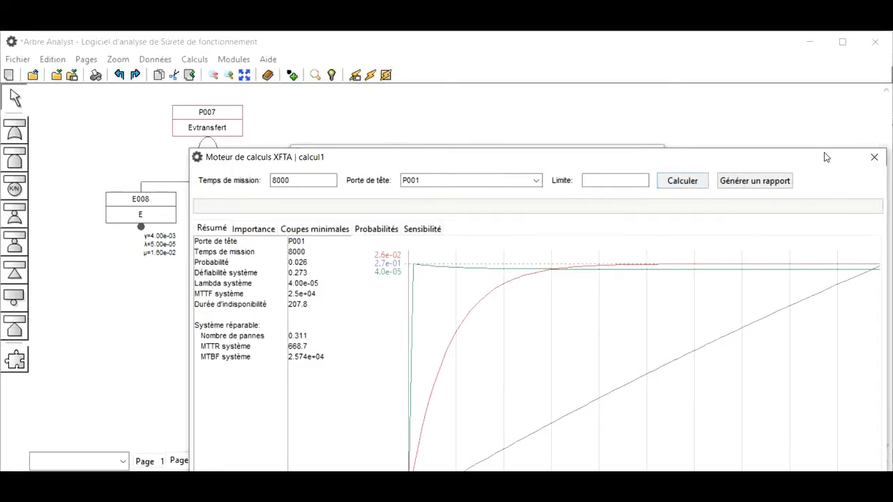
# Close the calcul1 results and generate its HTML report as rap3 in the Documents folder
pyautogui.click(873, 158)
pyautogui.click(628, 331)
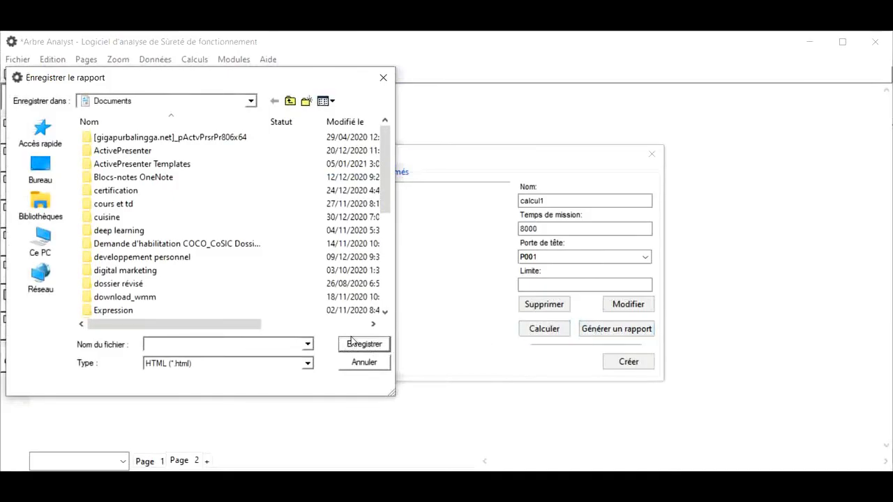
pyautogui.write('ra')
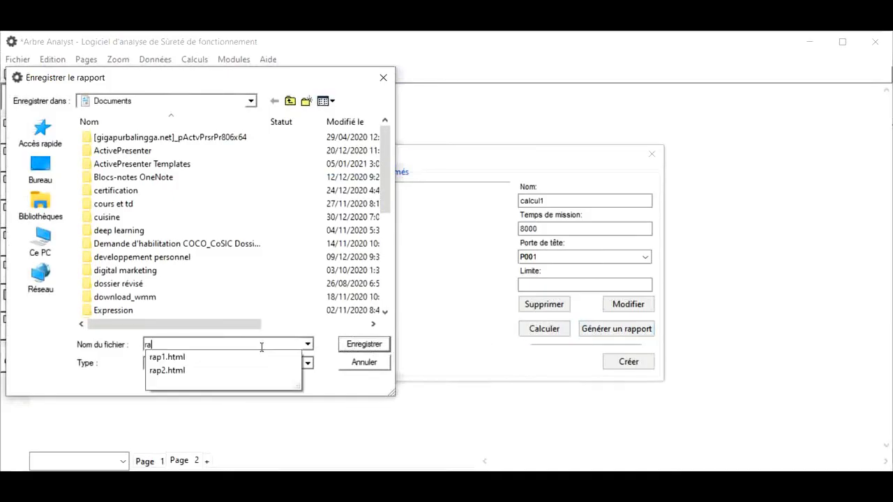
pyautogui.write('p3')
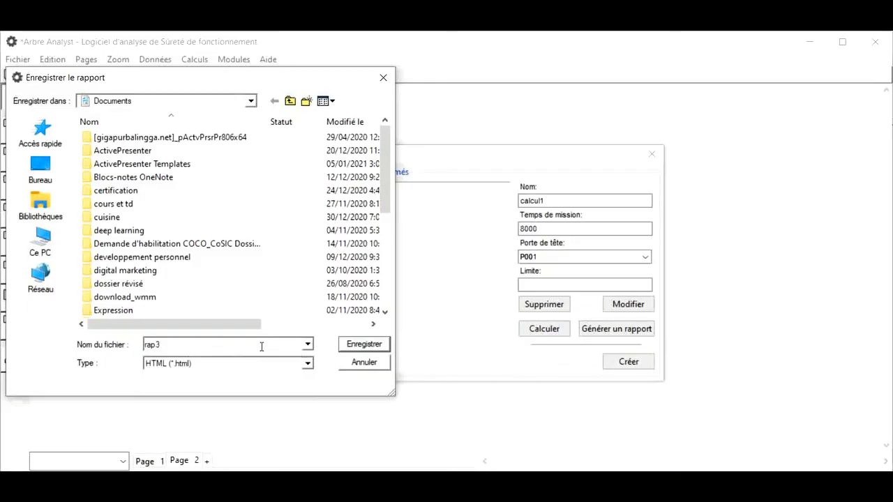
pyautogui.click(356, 345)
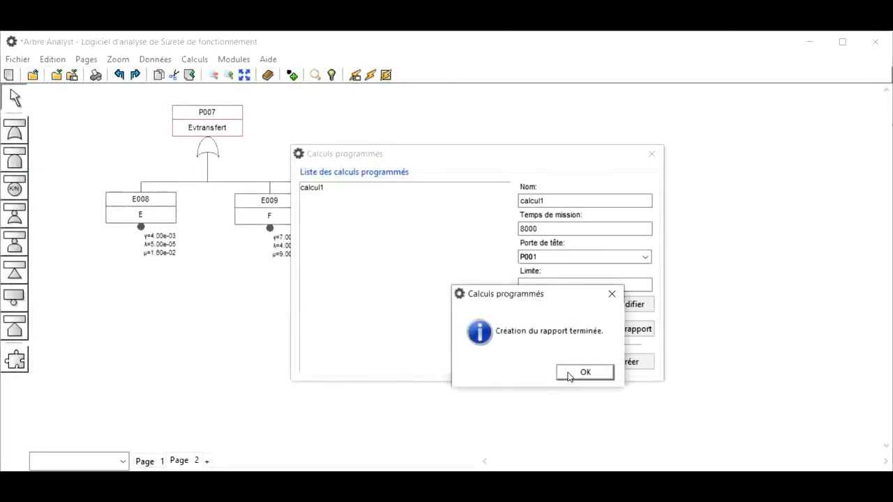
pyautogui.click(573, 374)
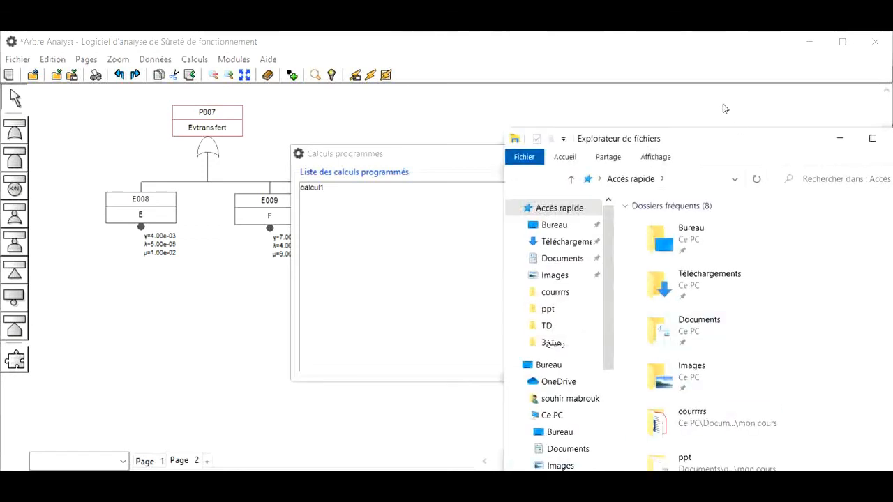
# Switch to File Explorer, find rap3 in the Documents folder, and open it in a maximized browser window
pyautogui.moveTo(678, 142); pyautogui.dragTo(466, 32)
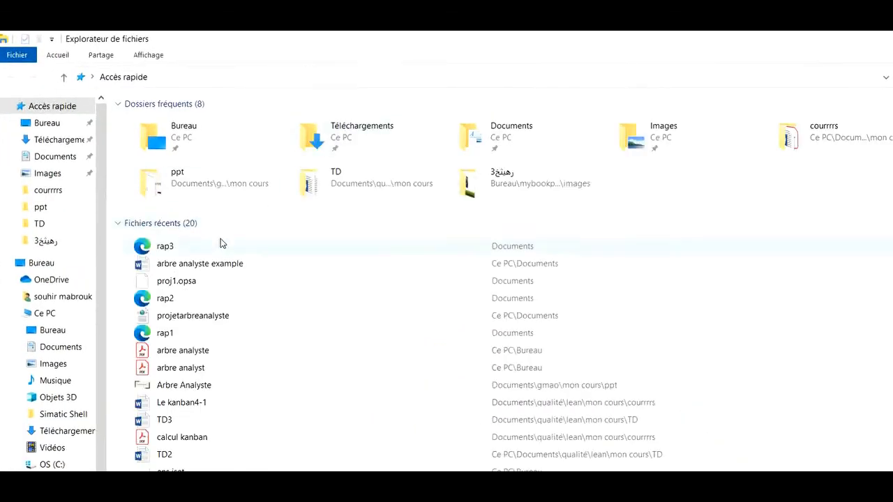
pyautogui.click(52, 157)
pyautogui.scroll(-6, 440, 251)
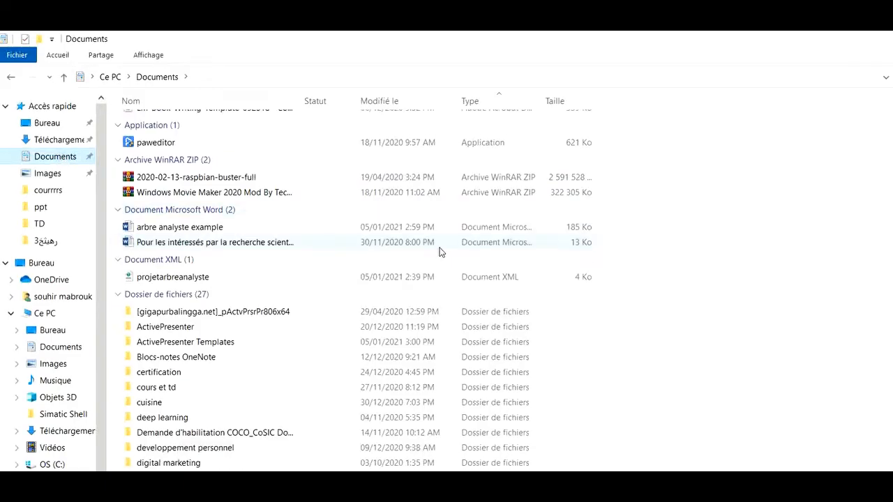
pyautogui.scroll(2, 439, 279)
pyautogui.scroll(-2, 439, 279)
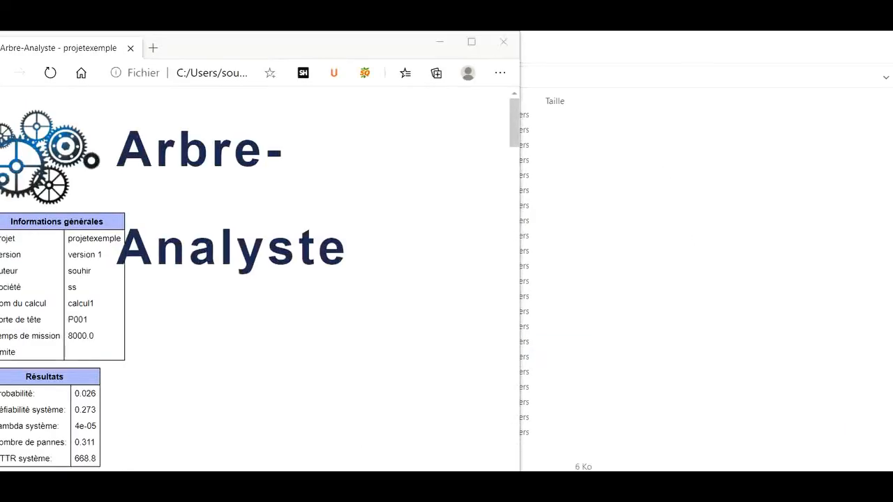
pyautogui.moveTo(253, 44); pyautogui.dragTo(509, 31)
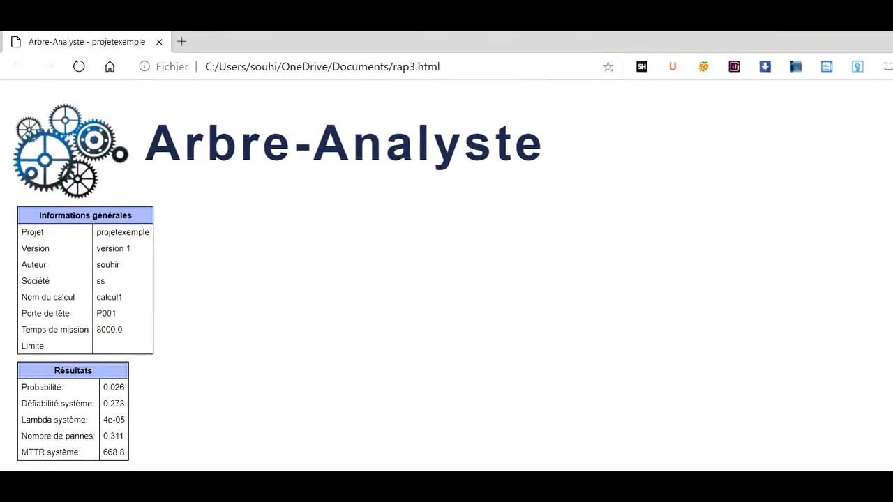
# Examine the rap3 report: general results, confidence analysis, importance factors, basic event parameters, simulation forms, probabilities, frequencies and cut sets
pyautogui.scroll(-2, 446, 279)
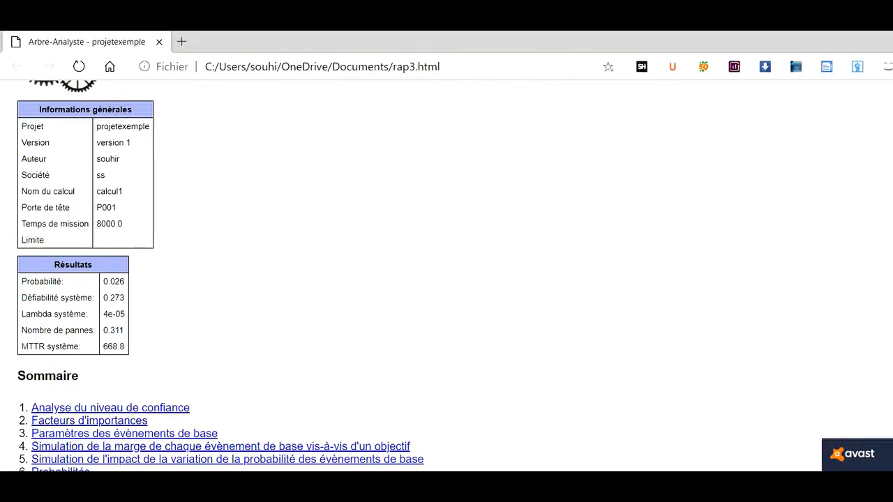
pyautogui.scroll(-5, 447, 280)
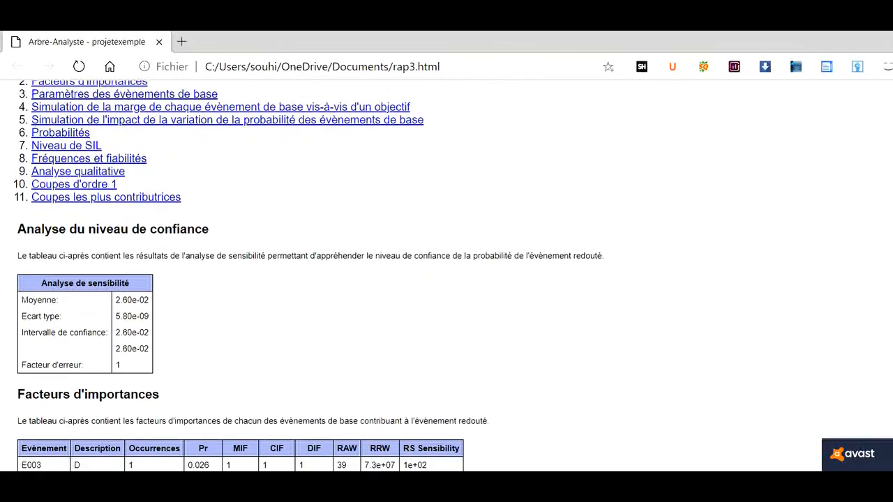
pyautogui.scroll(-3, 447, 279)
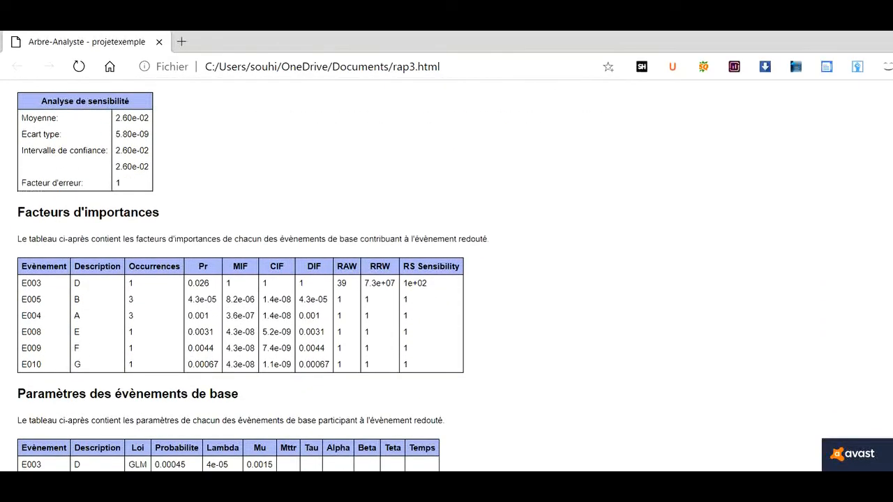
pyautogui.scroll(-1, 446, 279)
pyautogui.scroll(3, 447, 279)
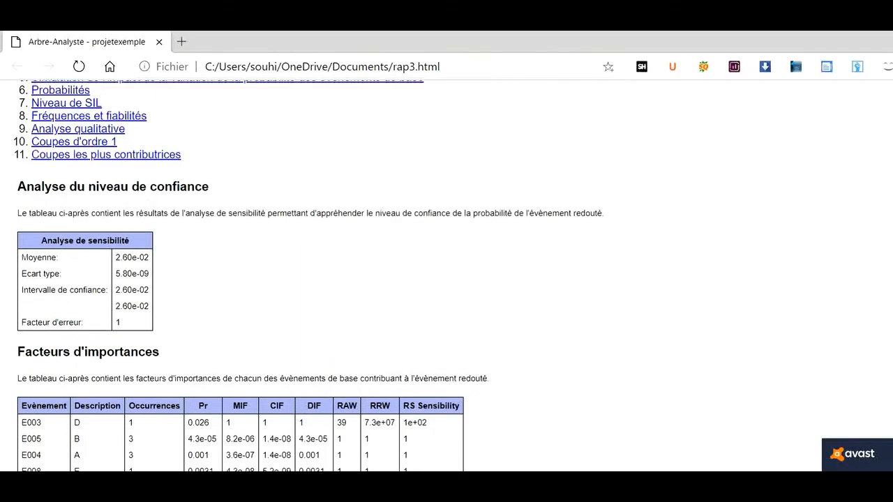
pyautogui.scroll(-7, 447, 279)
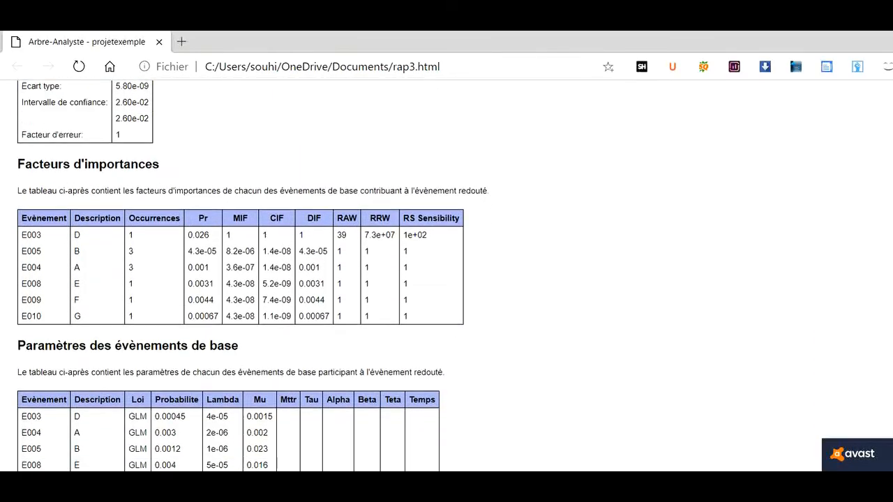
pyautogui.scroll(-1, 447, 279)
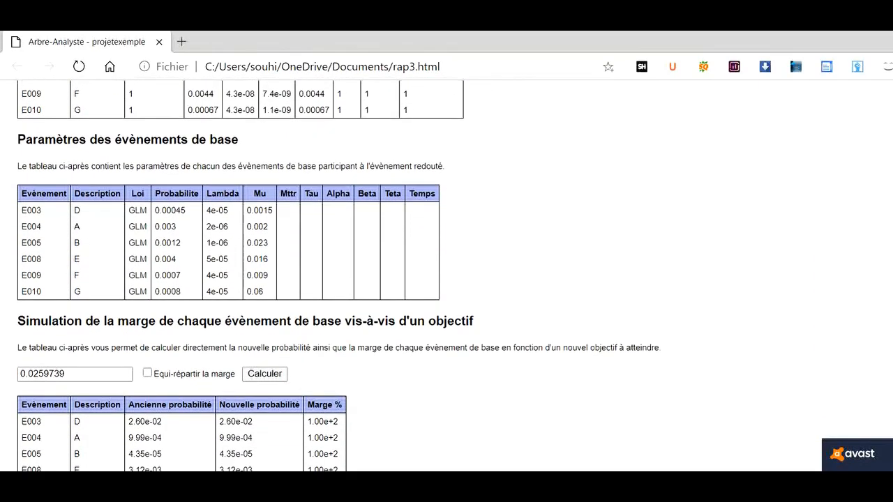
pyautogui.scroll(-1, 447, 279)
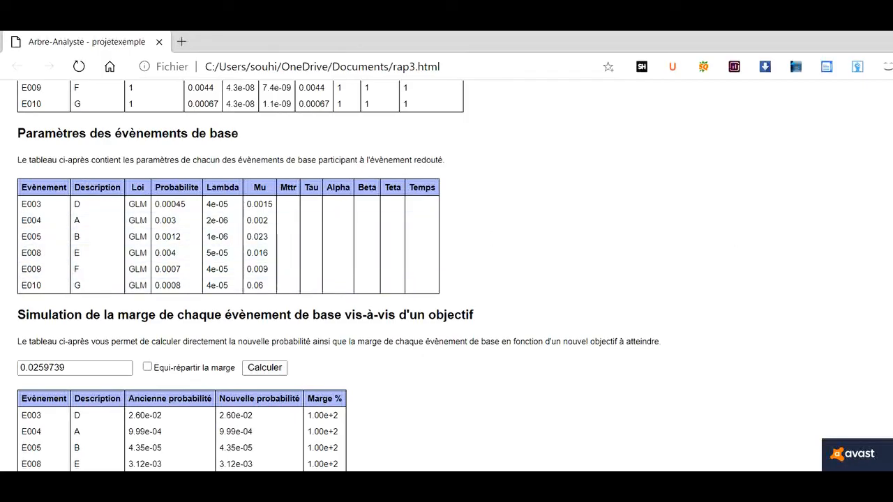
pyautogui.scroll(-3, 339, 275)
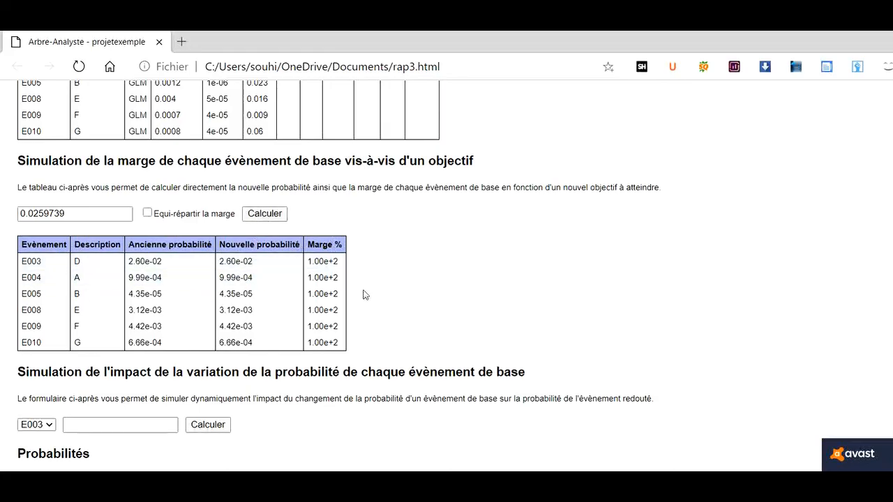
pyautogui.scroll(-3, 477, 287)
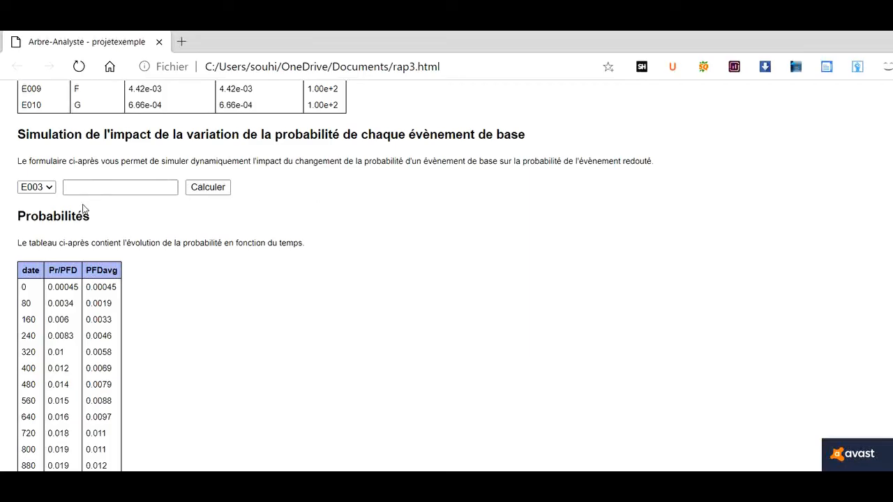
pyautogui.click(52, 189)
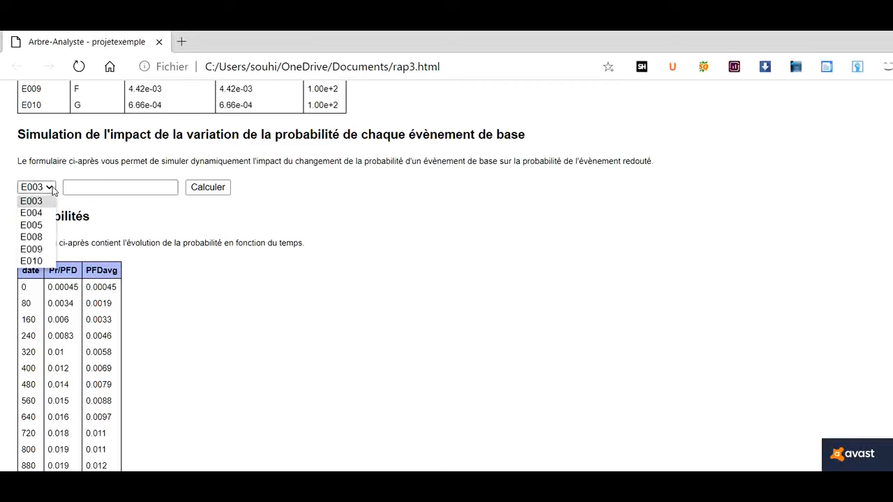
pyautogui.scroll(-20, 379, 192)
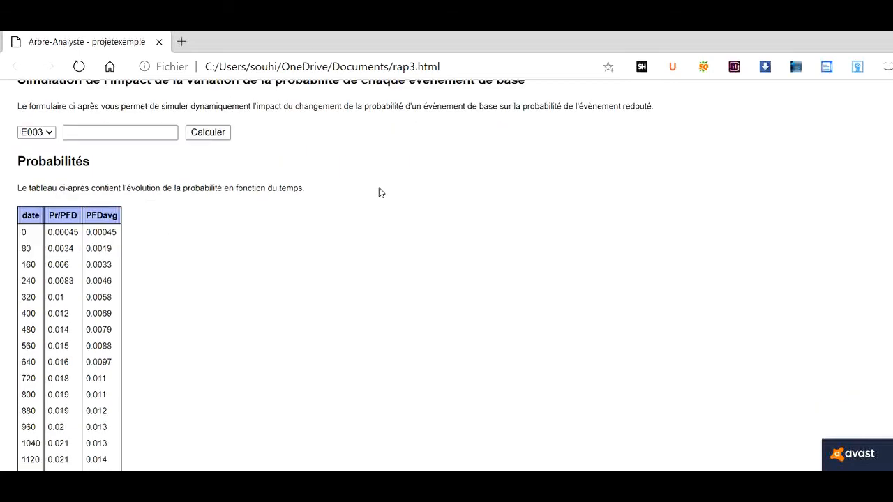
pyautogui.scroll(-20, 399, 174)
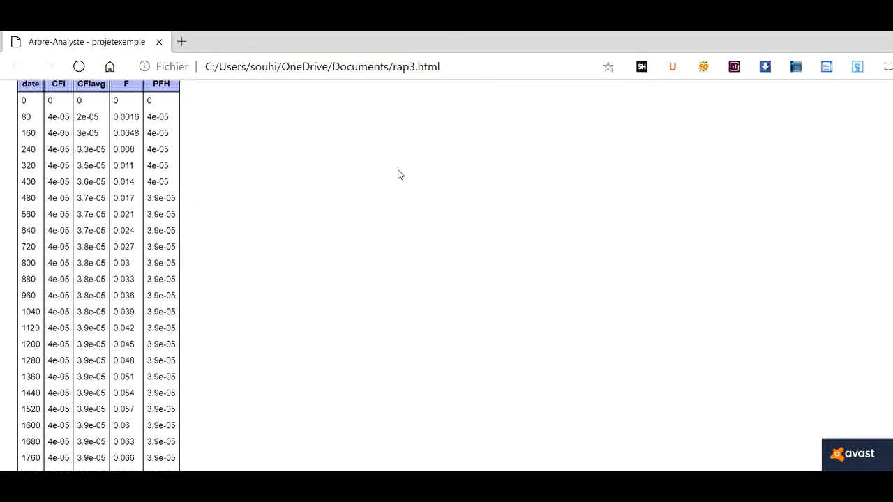
pyautogui.scroll(-3, 400, 175)
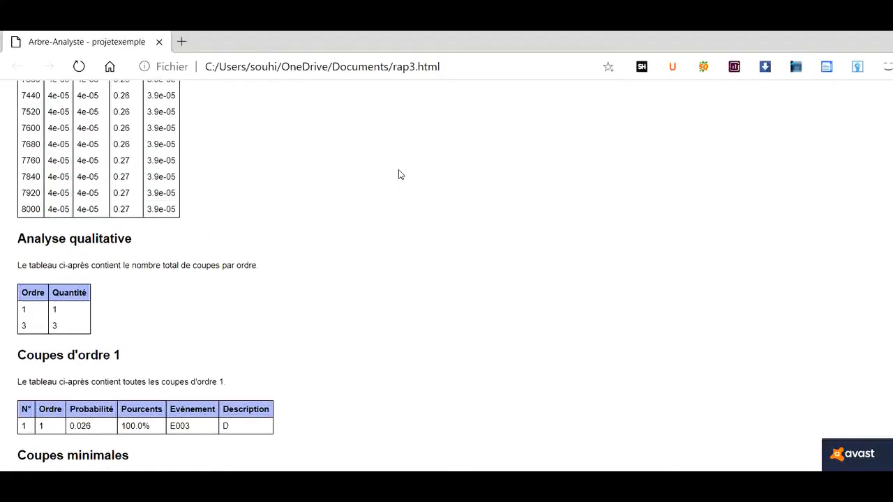